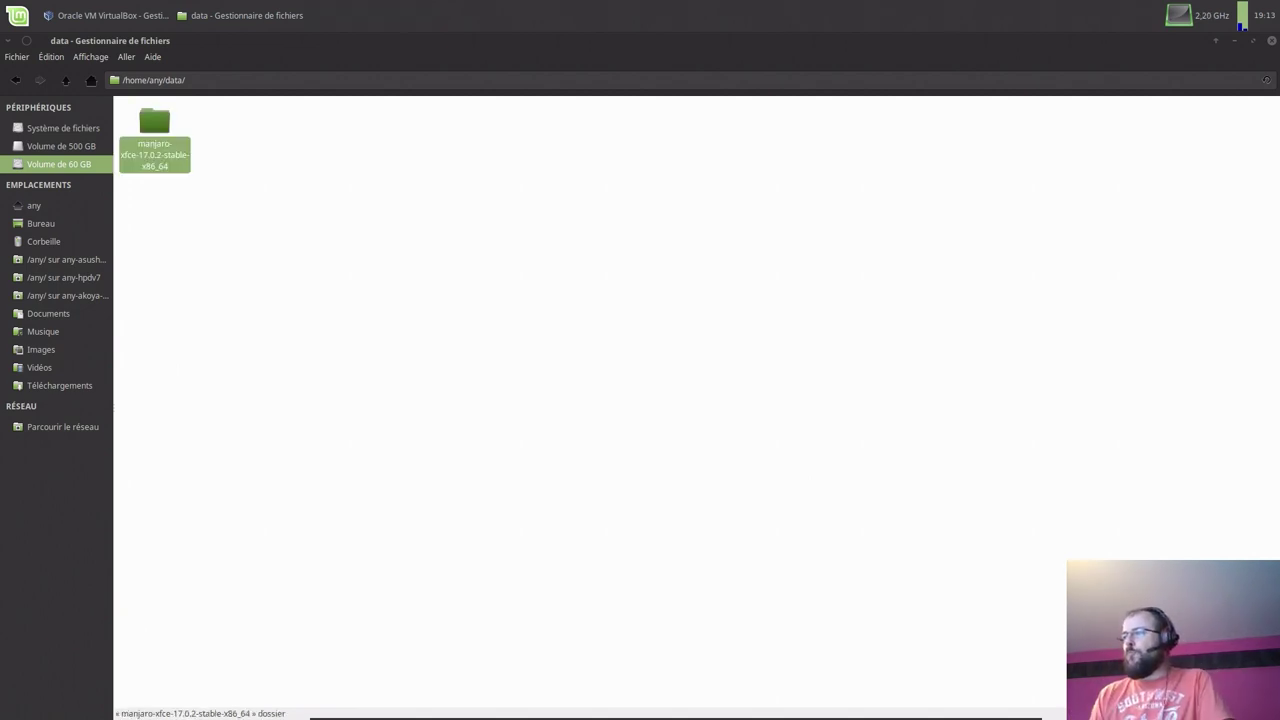
Close the file manager and add the existing machine from the manjaro-xfce-17.0.2-stable-x86_64 folder in data to VirtualBox.
click(1271, 41)
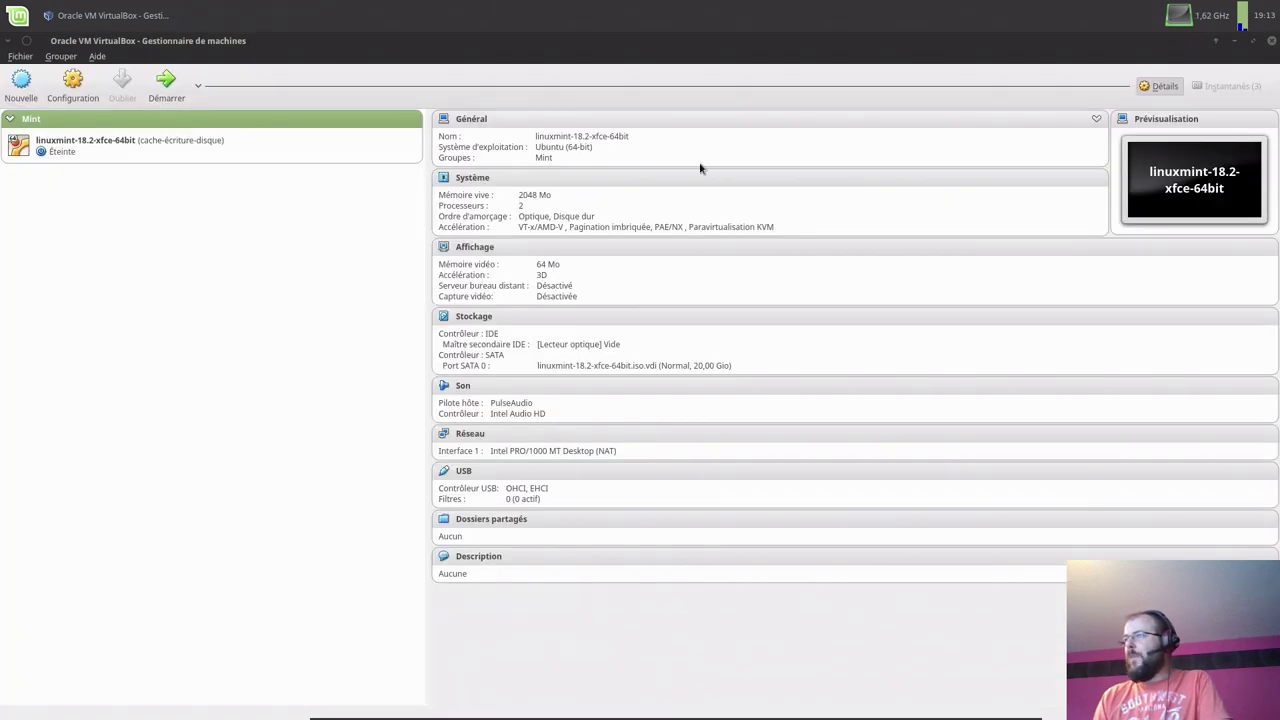
click(73, 57)
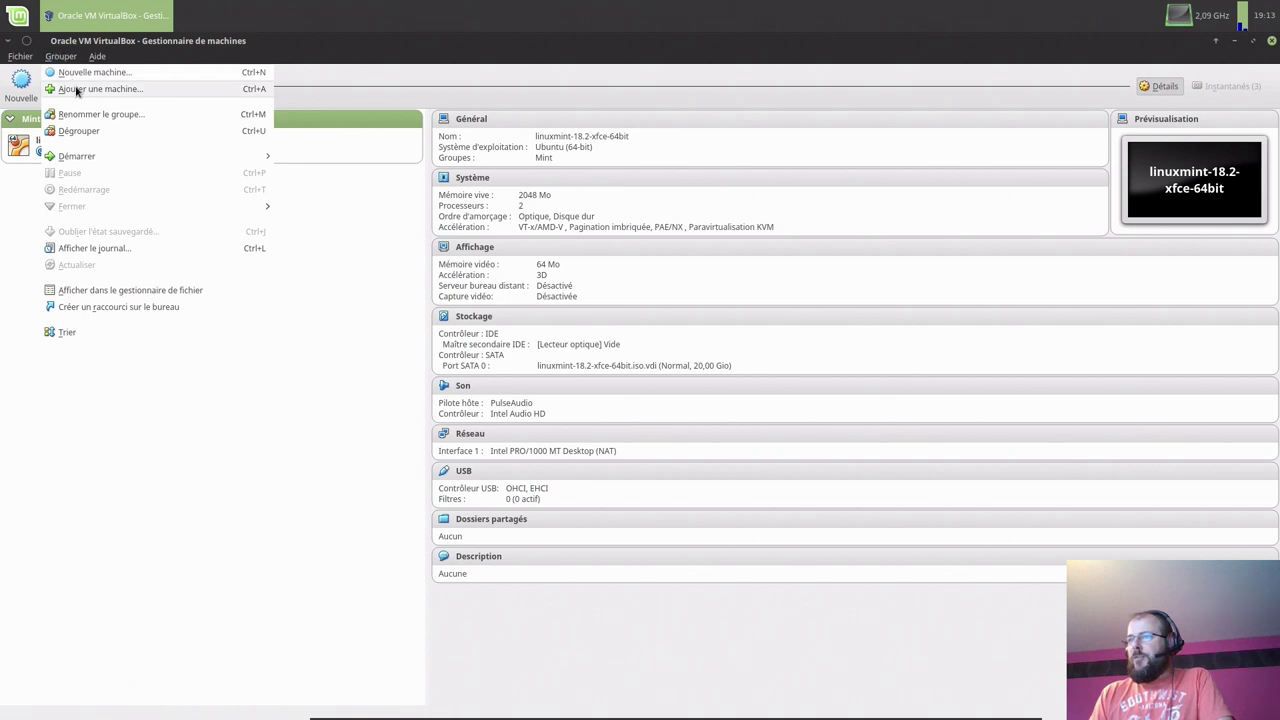
click(82, 89)
click(469, 297)
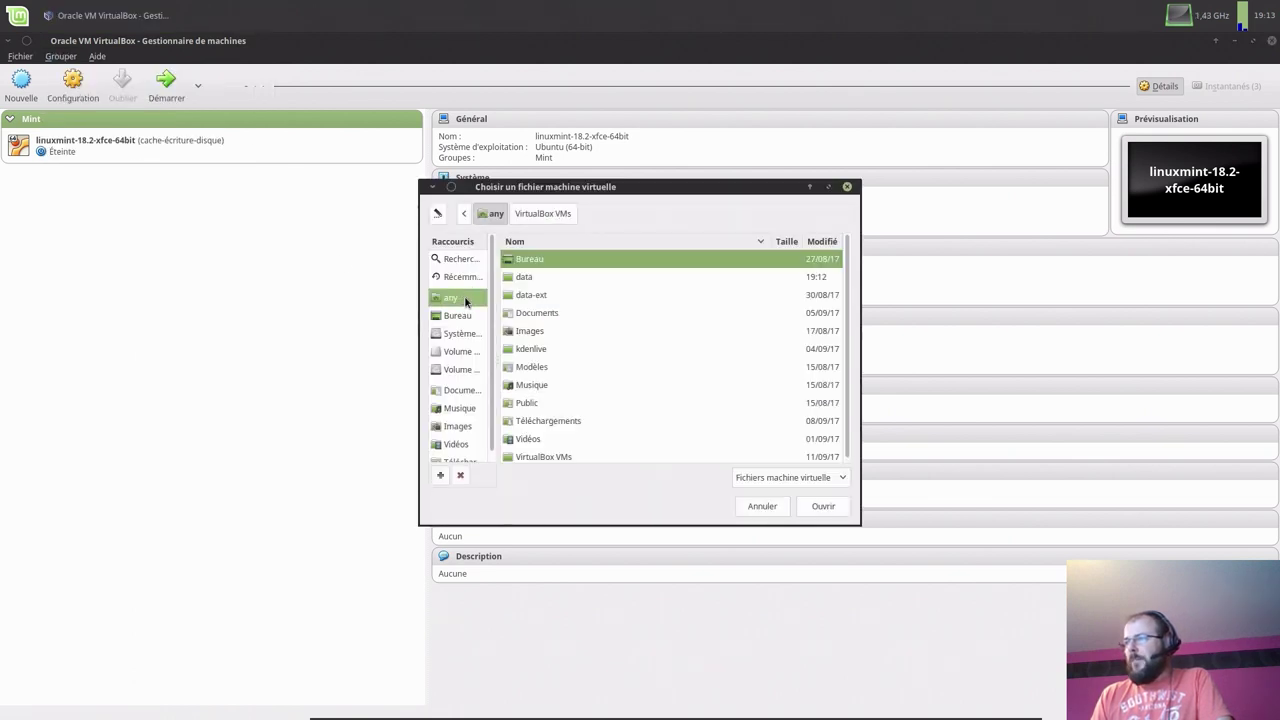
click(530, 285)
double_click(529, 282)
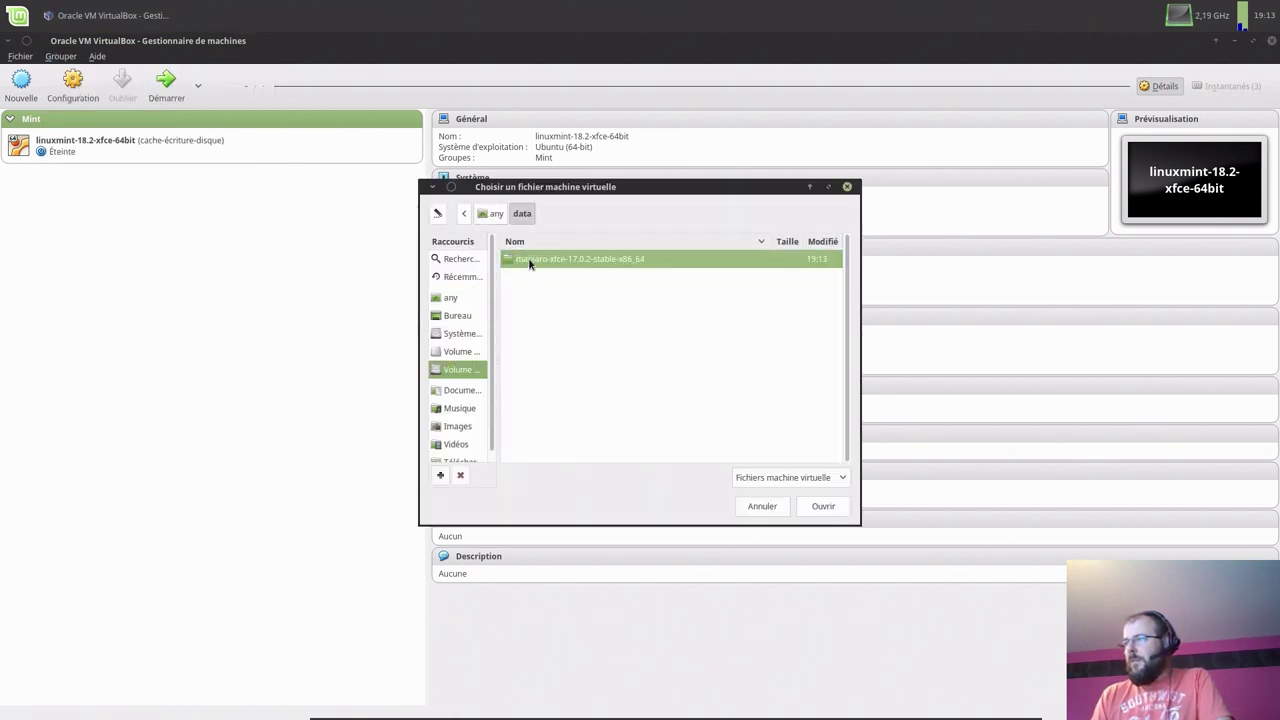
double_click(529, 262)
double_click(540, 296)
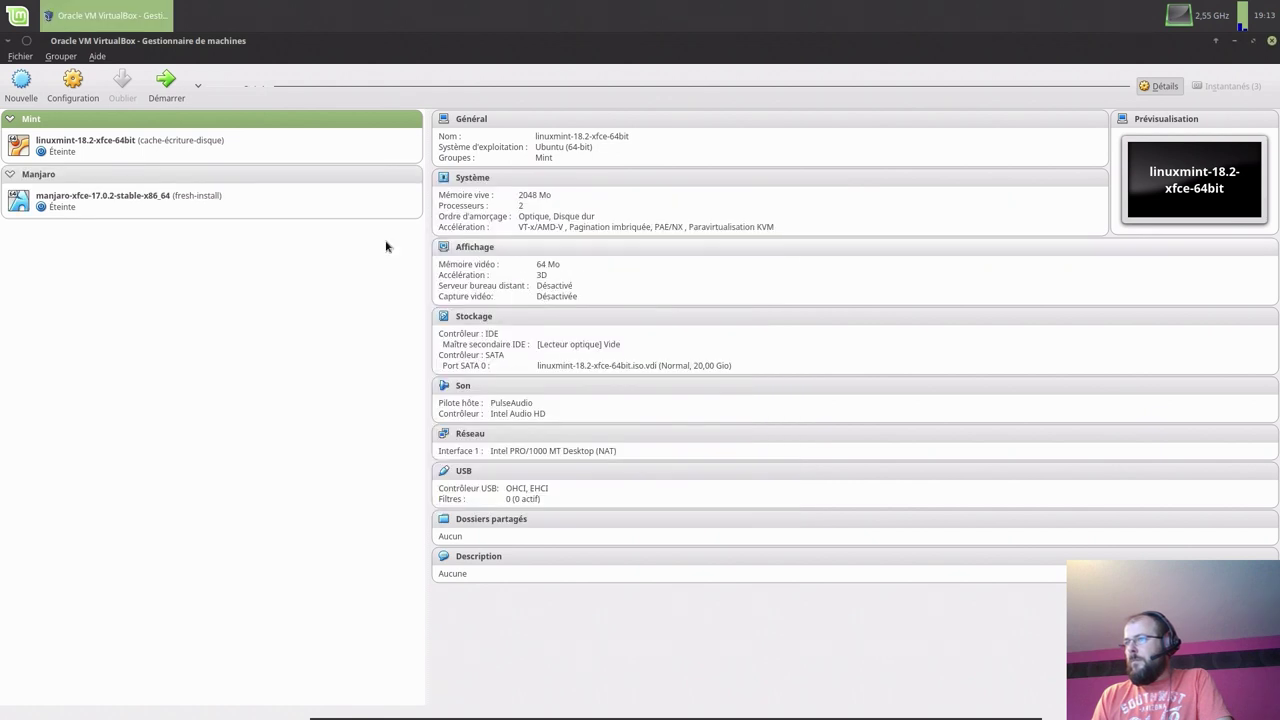
Start the manjaro-xfce-17.0.2-stable-x86_64 machine, log in with the account password, and dismiss the Manjaro Hello welcome window.
click(226, 200)
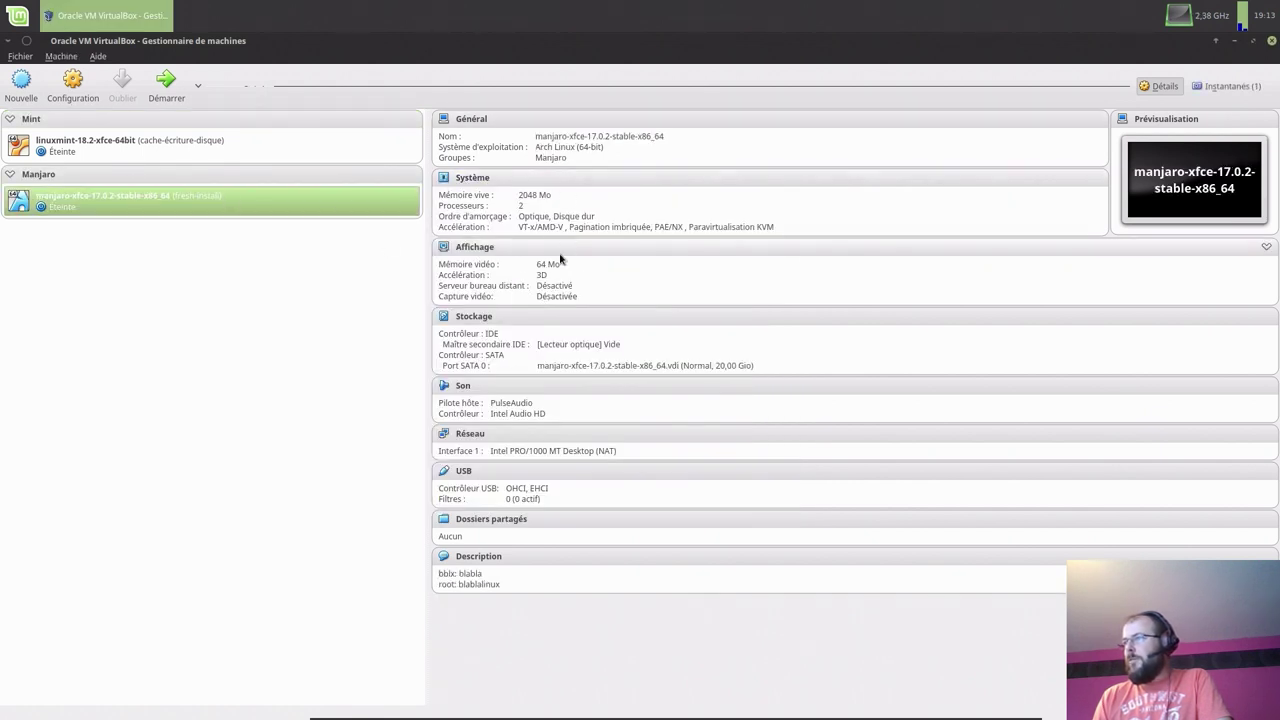
click(166, 86)
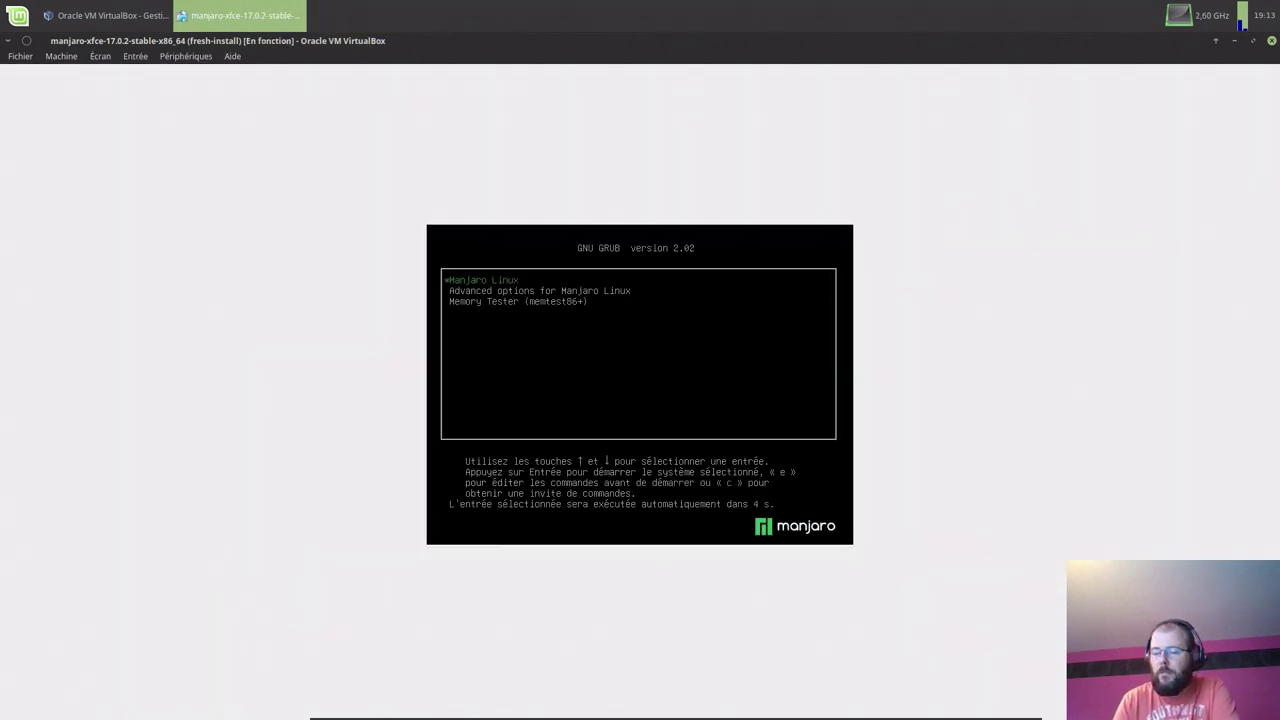
key(Return)
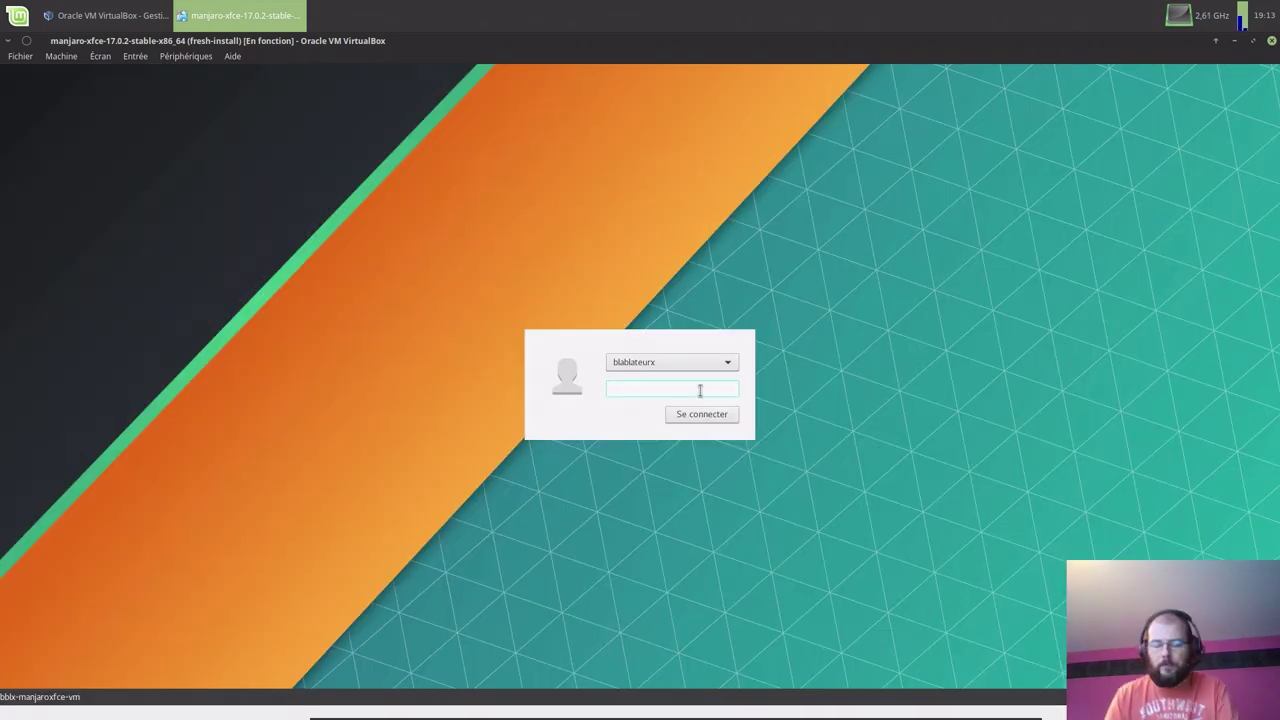
text(*******)
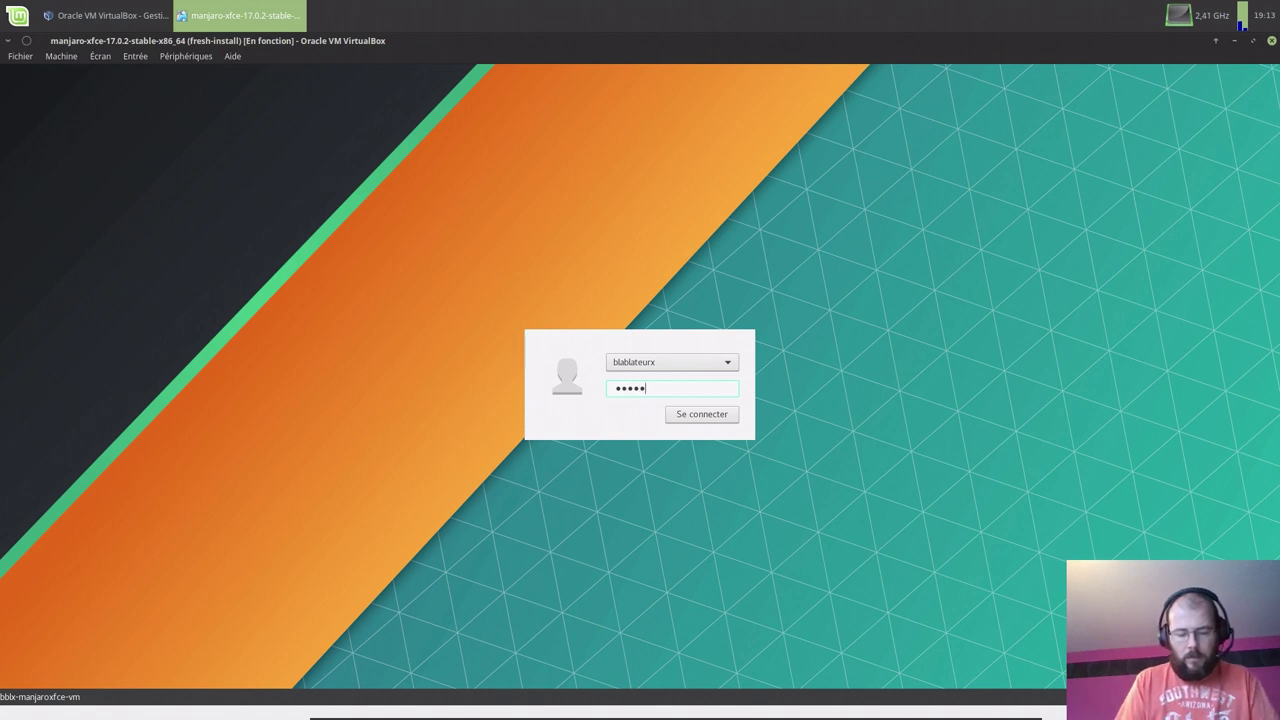
key(Return)
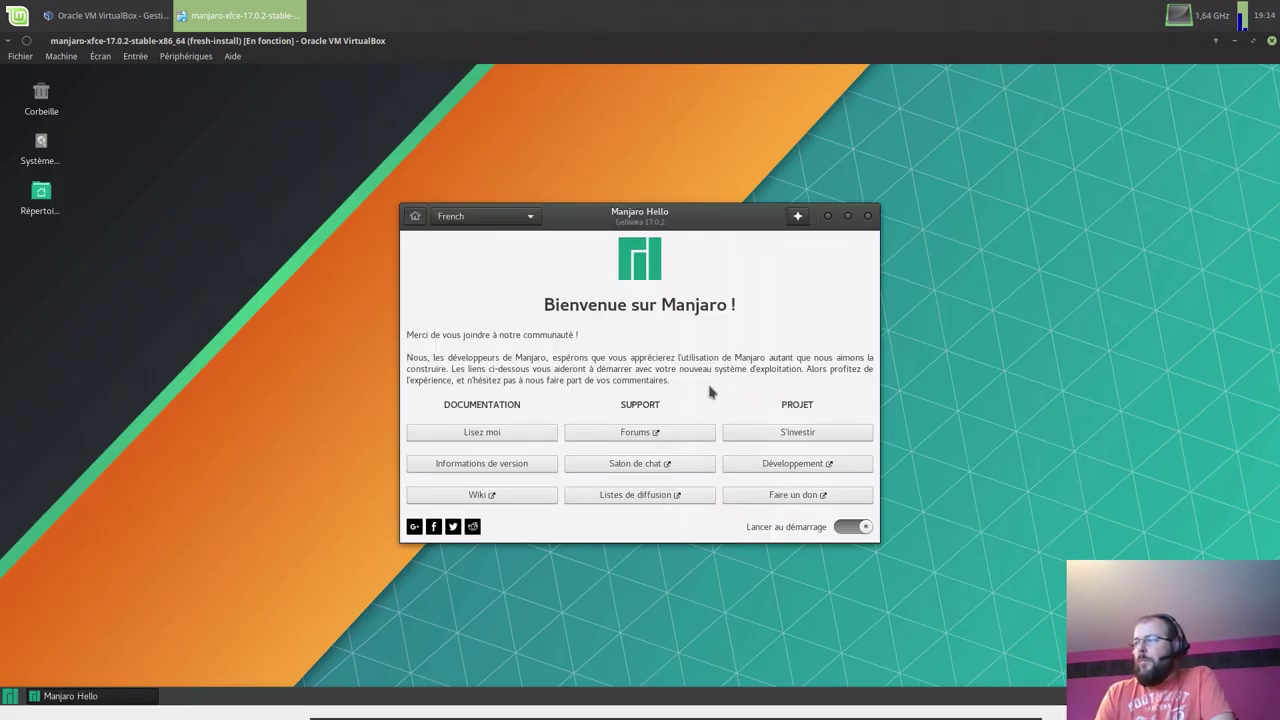
click(867, 216)
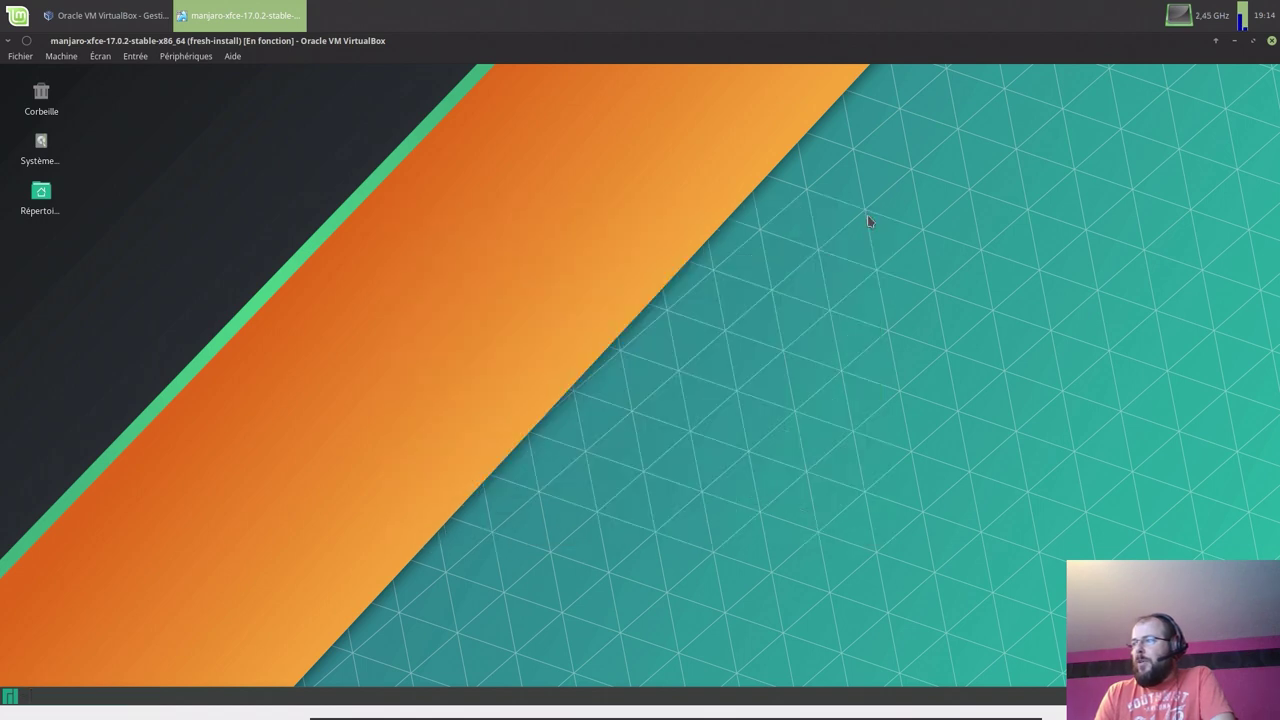
Open the kernel (Noyau) section of the Manjaro settings manager, close the general Paramètres window, and reposition the remaining one.
click(10, 694)
click(174, 359)
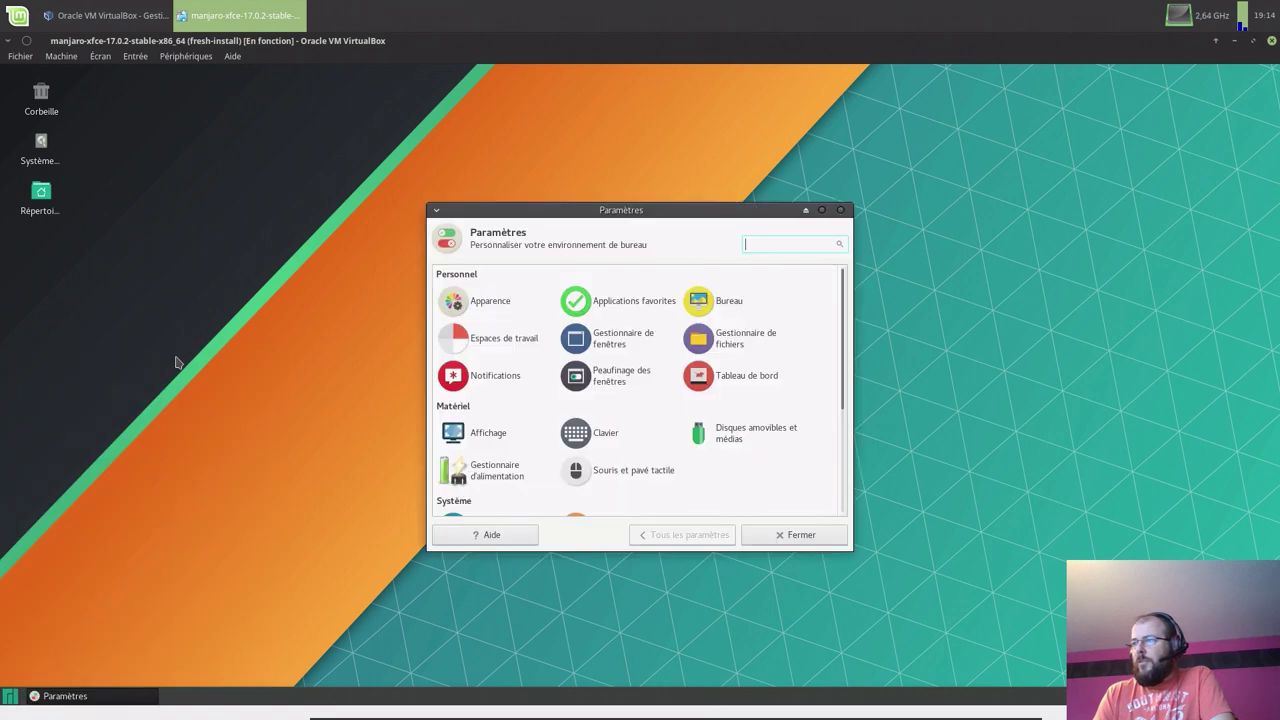
scroll(537, 396, down, 3)
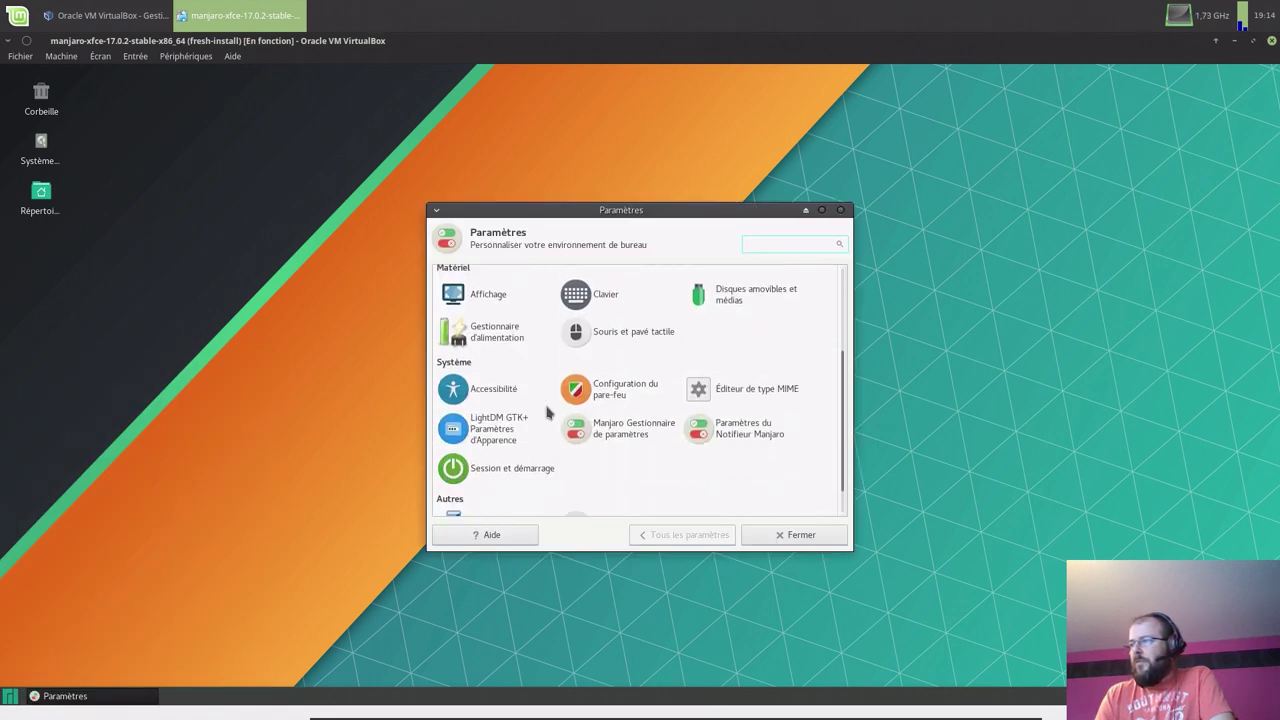
click(632, 440)
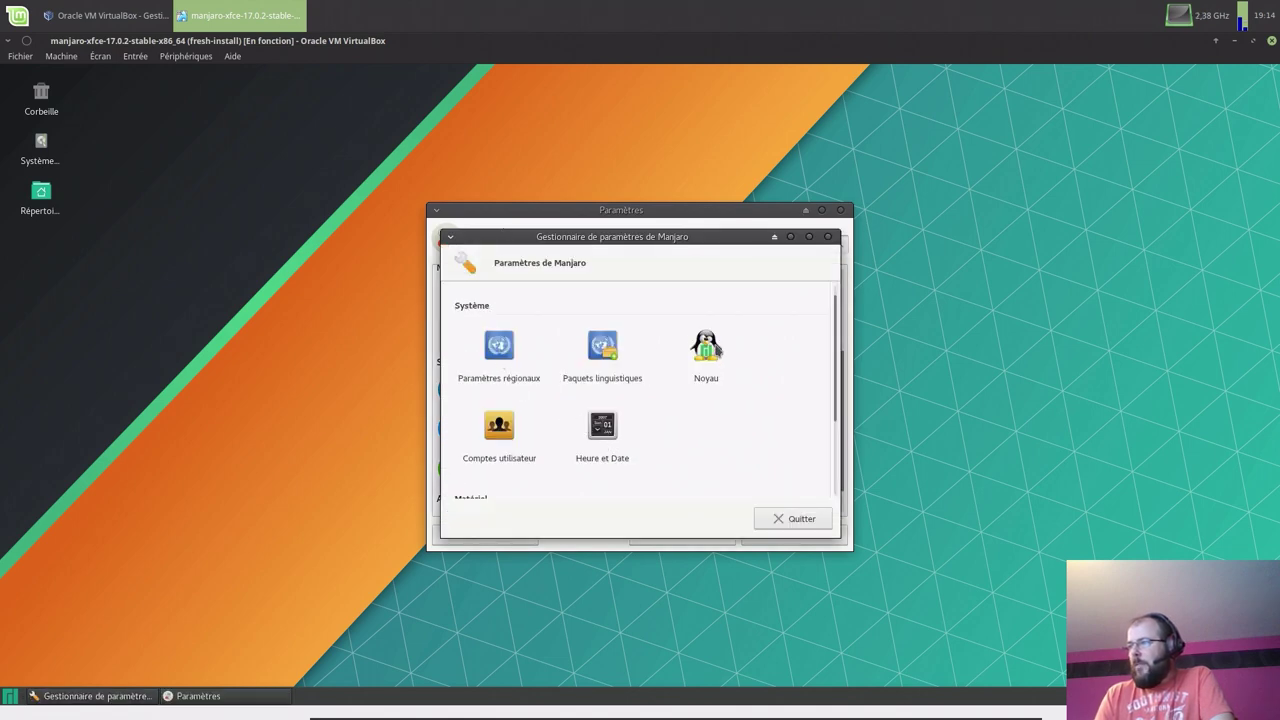
click(713, 350)
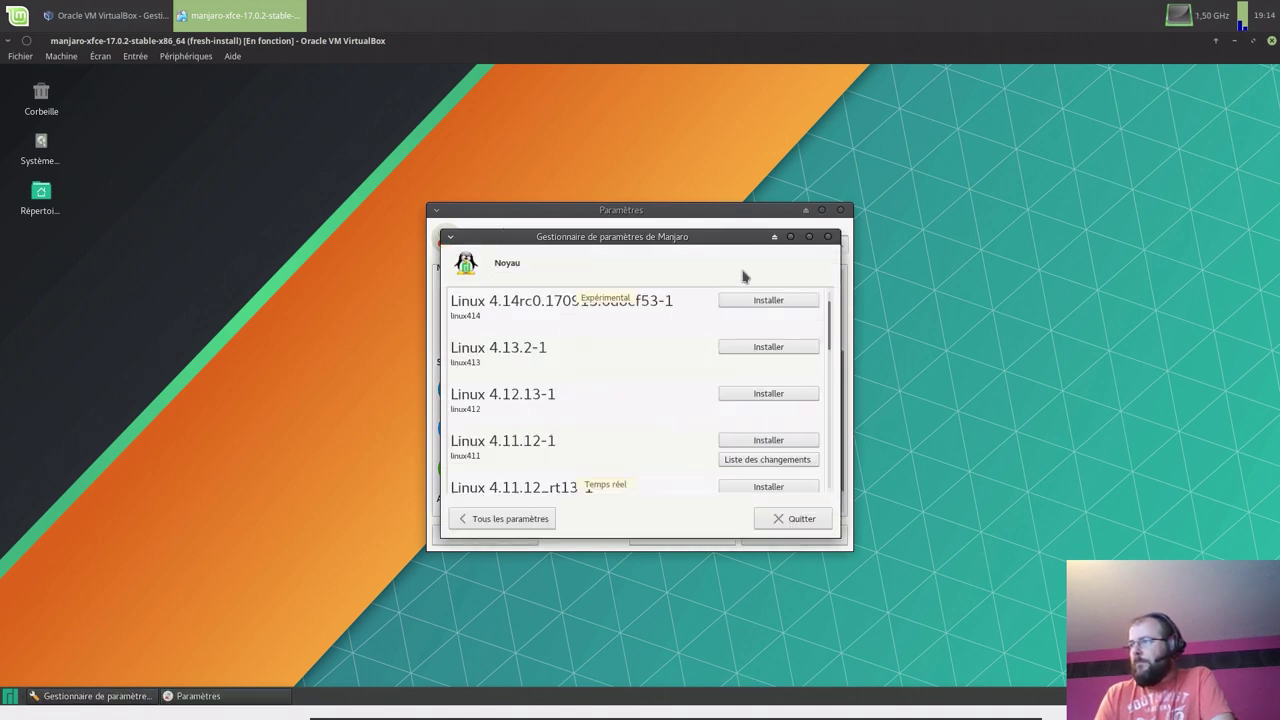
click(840, 210)
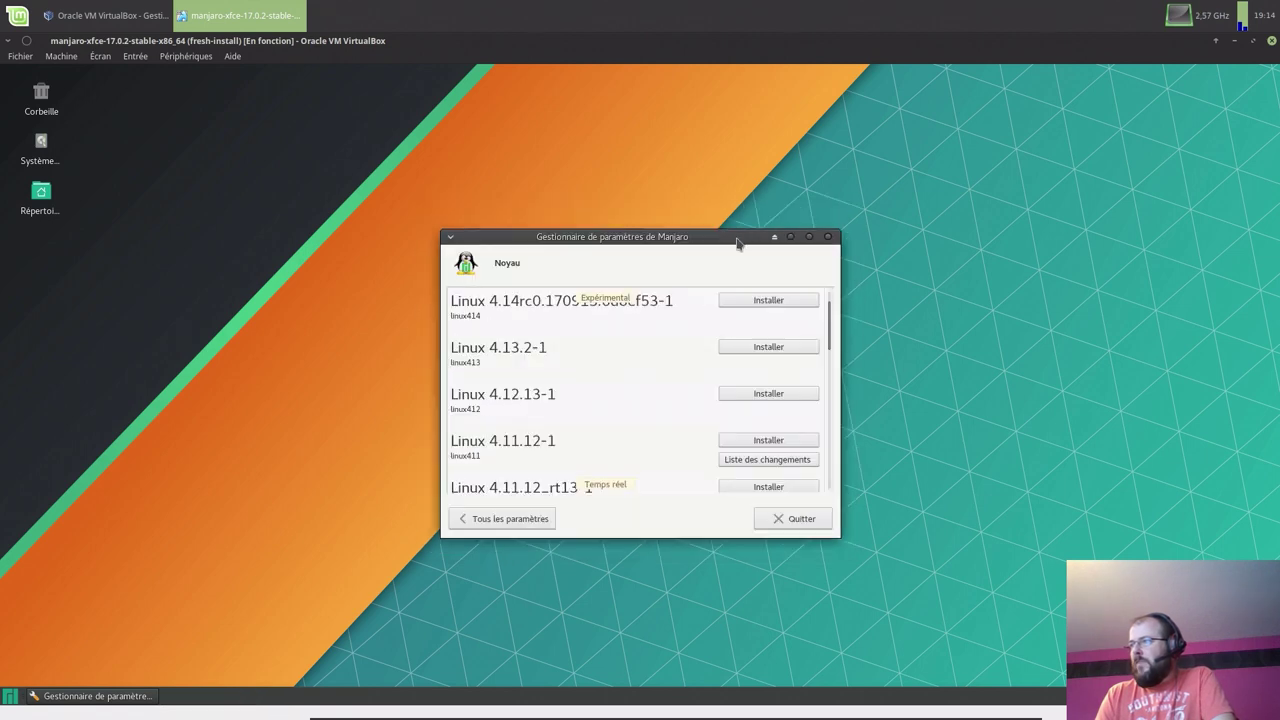
drag(736, 236, 592, 230)
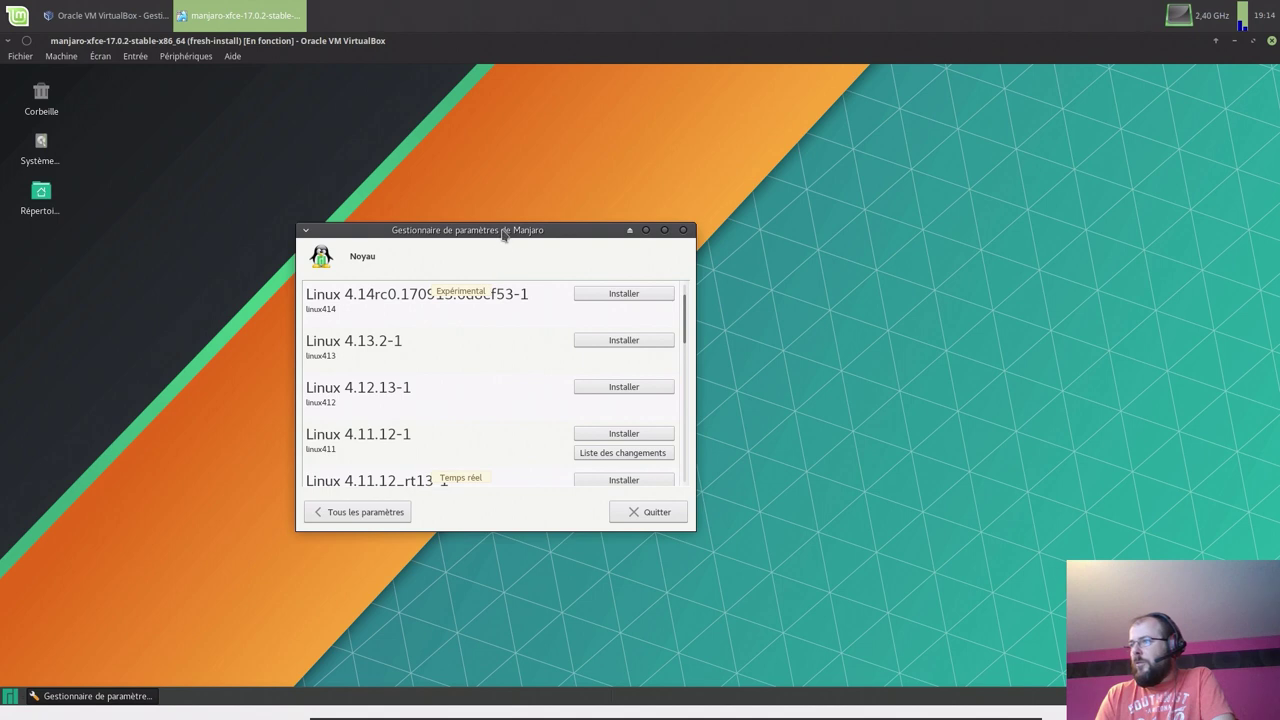
drag(502, 230, 668, 217)
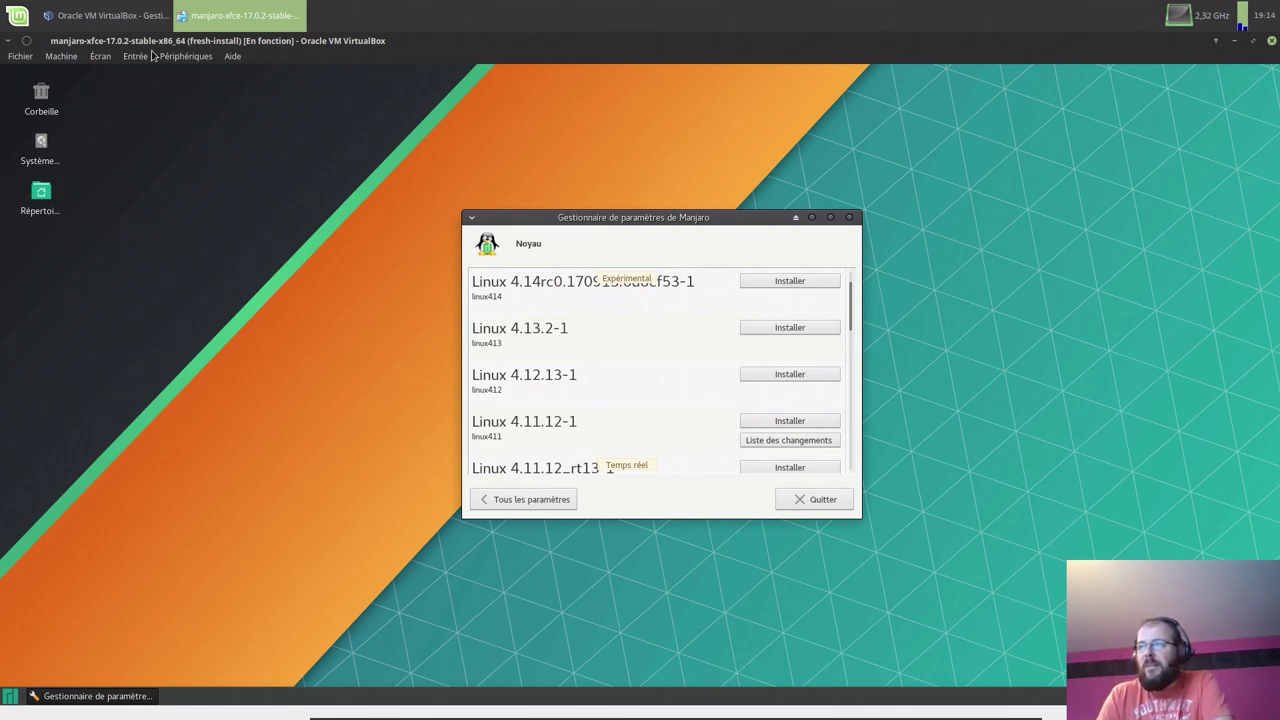
Start the linuxmint-18.2-xfce-64bit machine from the VirtualBox manager and log in with the account password.
click(105, 15)
click(145, 148)
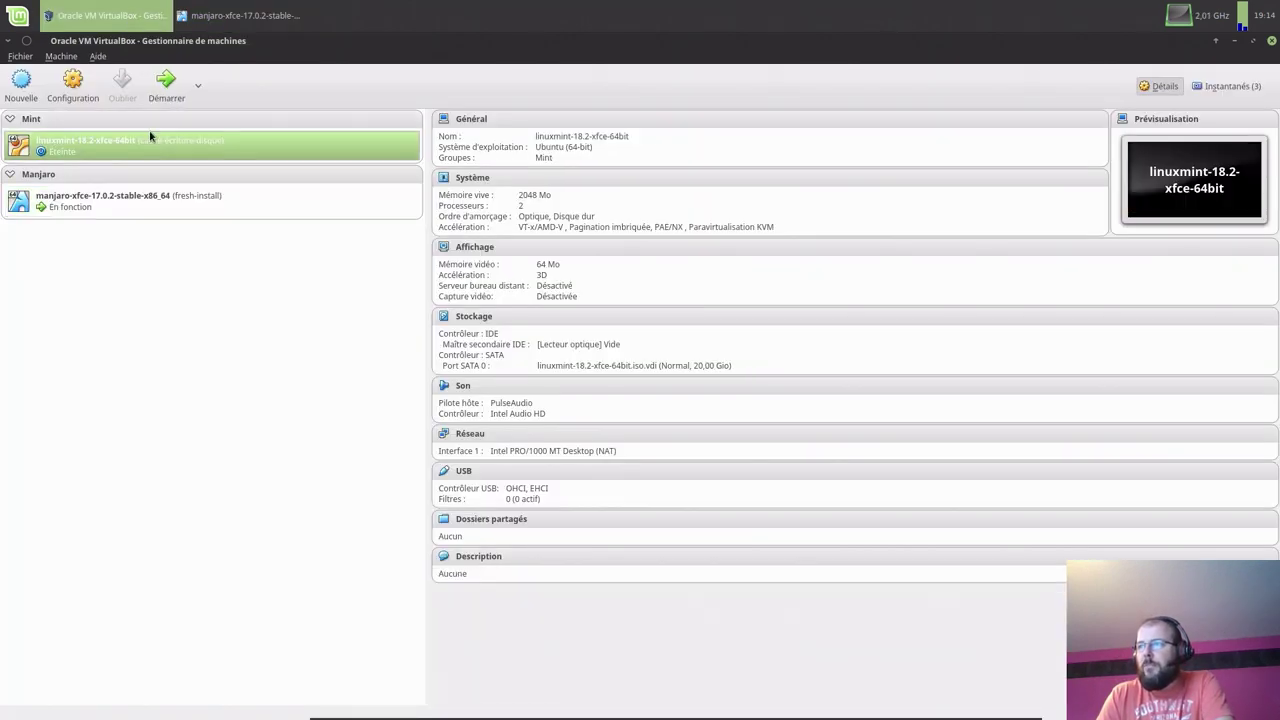
click(162, 83)
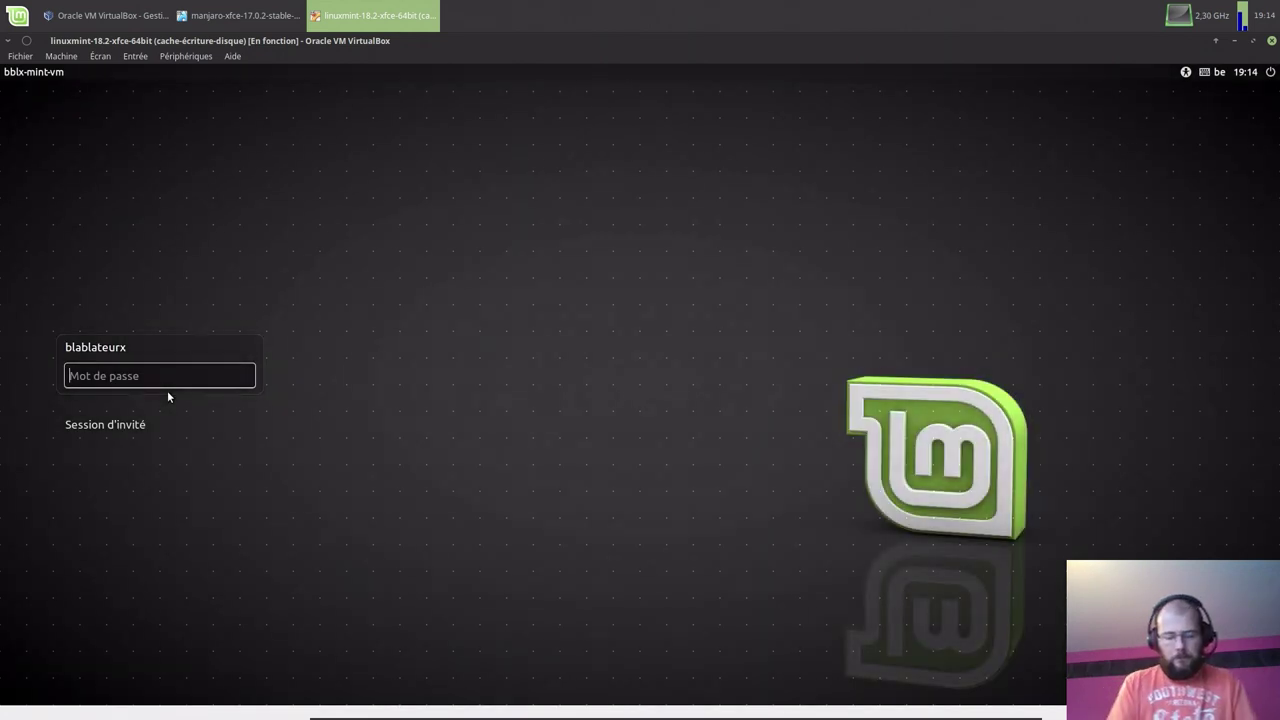
text(••••••)
key(Return)
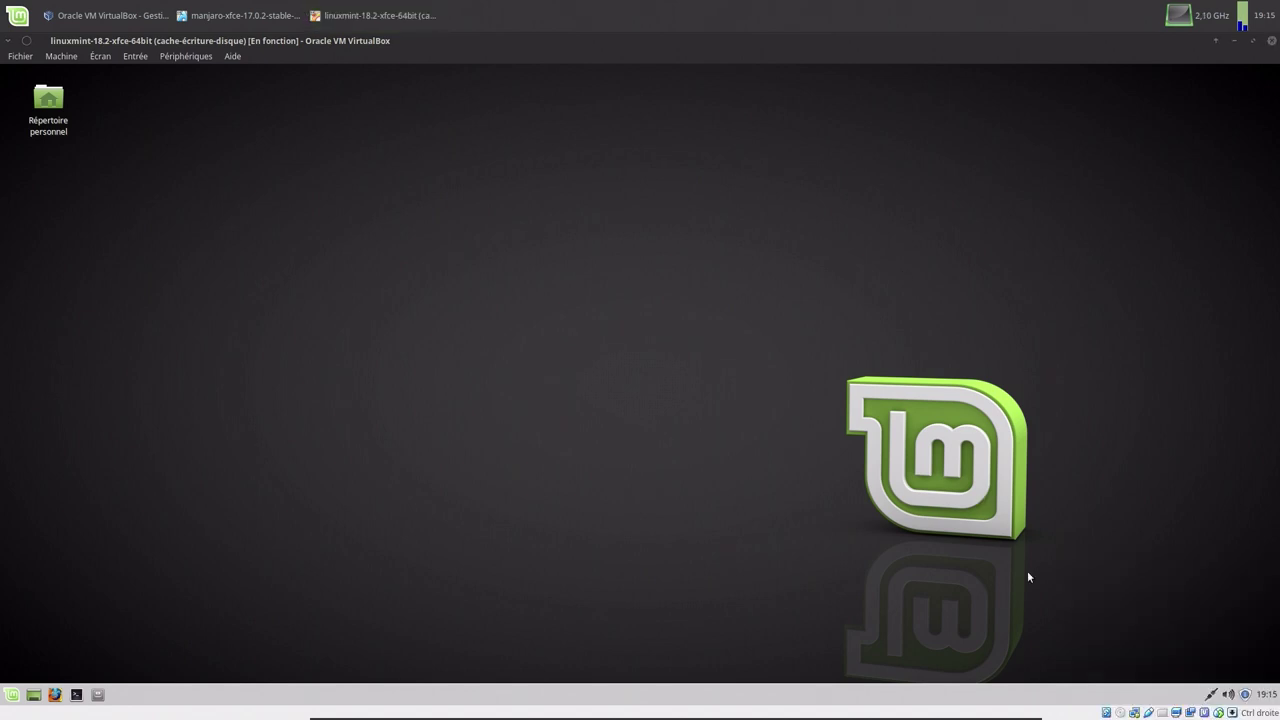
Accept the "Me laisser réviser les mises à jour sensibles" update policy and apply update preferences with local repository suggestions turned off.
click(1246, 697)
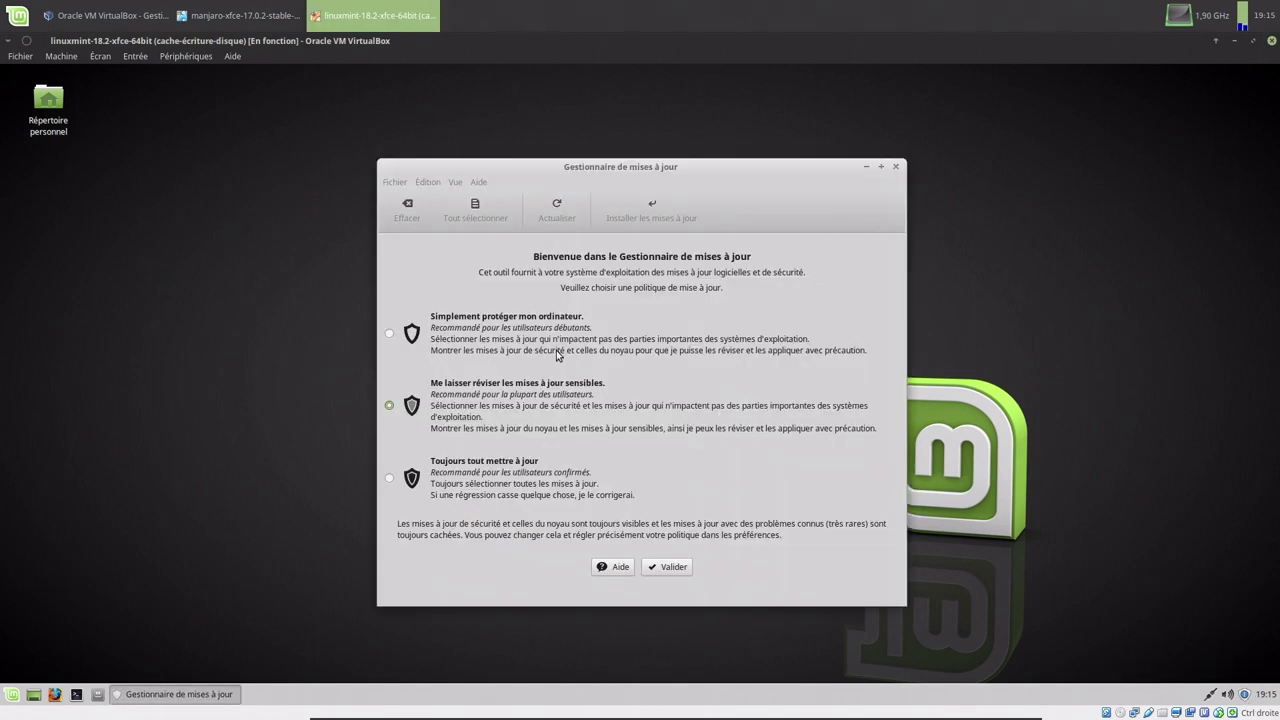
click(673, 567)
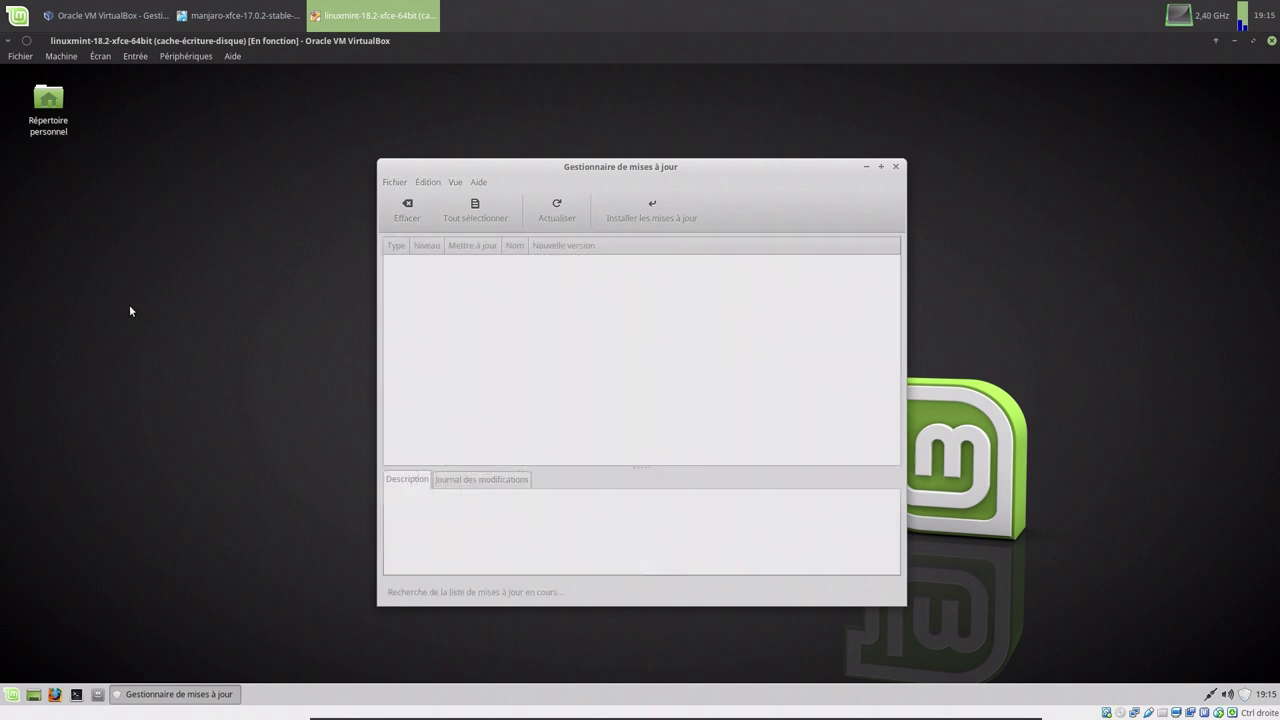
click(428, 182)
click(434, 199)
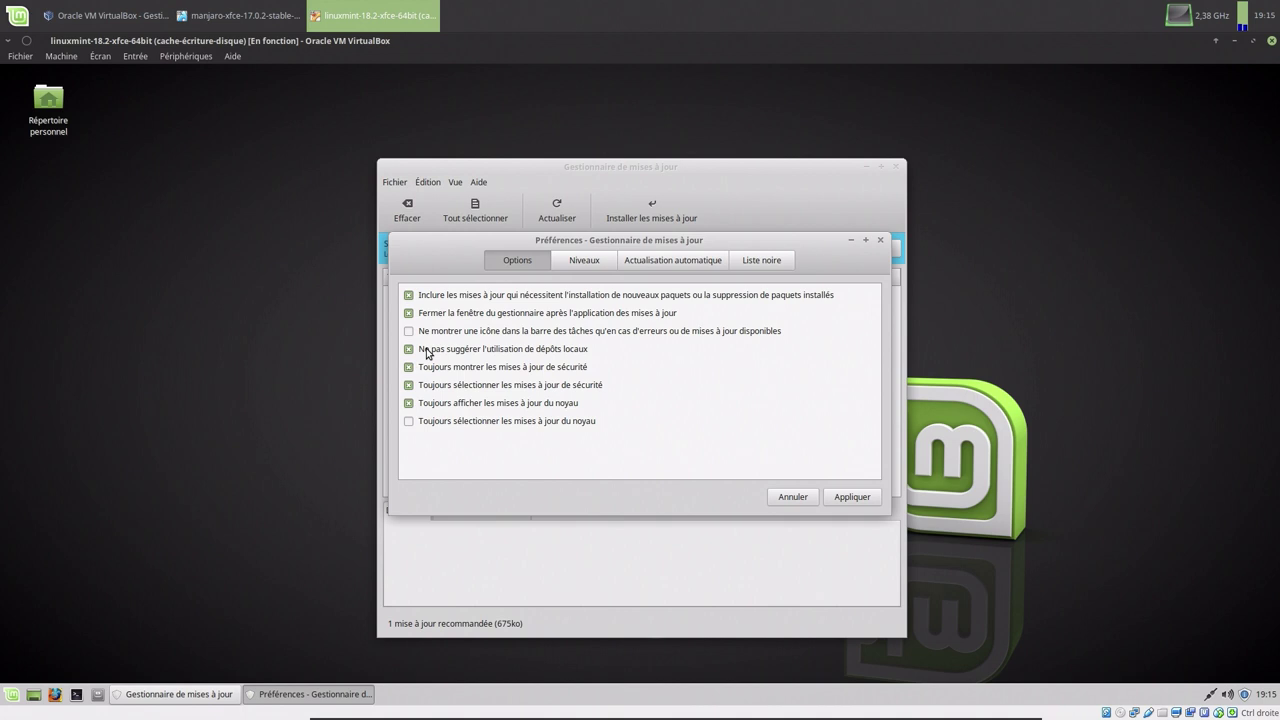
click(841, 499)
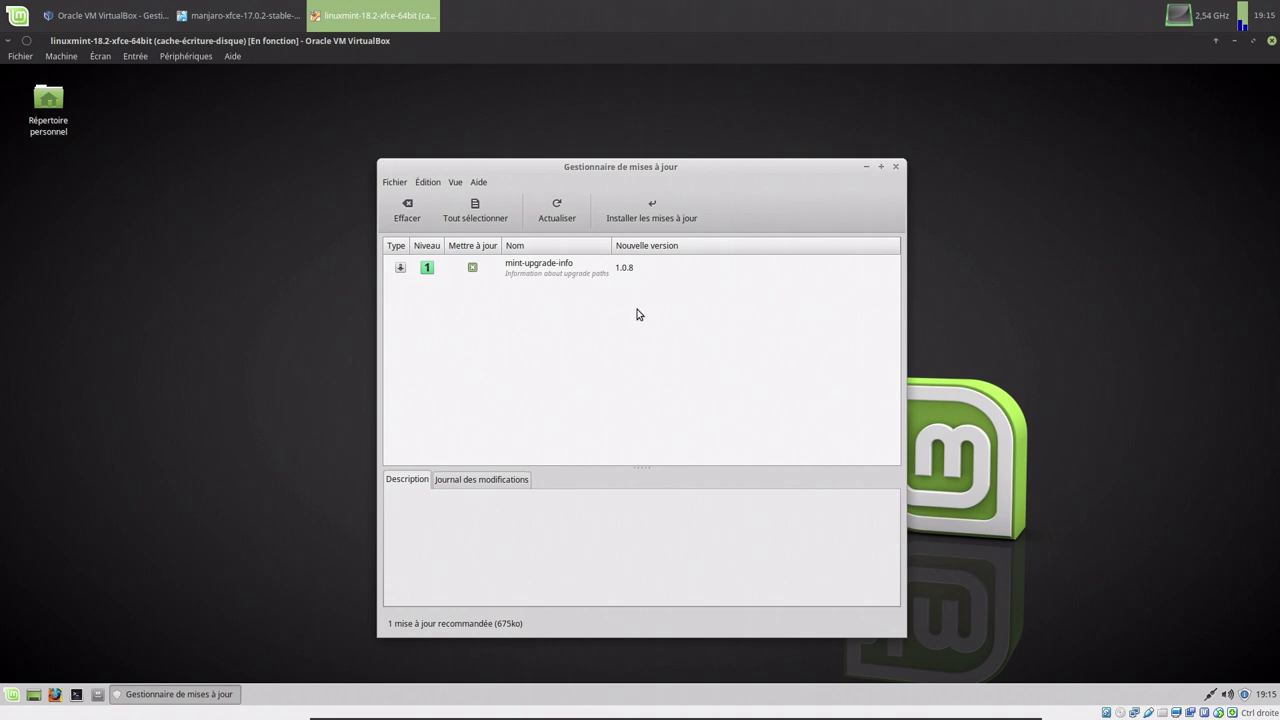
Try to install the mint-upgrade-info 1.0.8 update, authenticating with the account password.
click(630, 218)
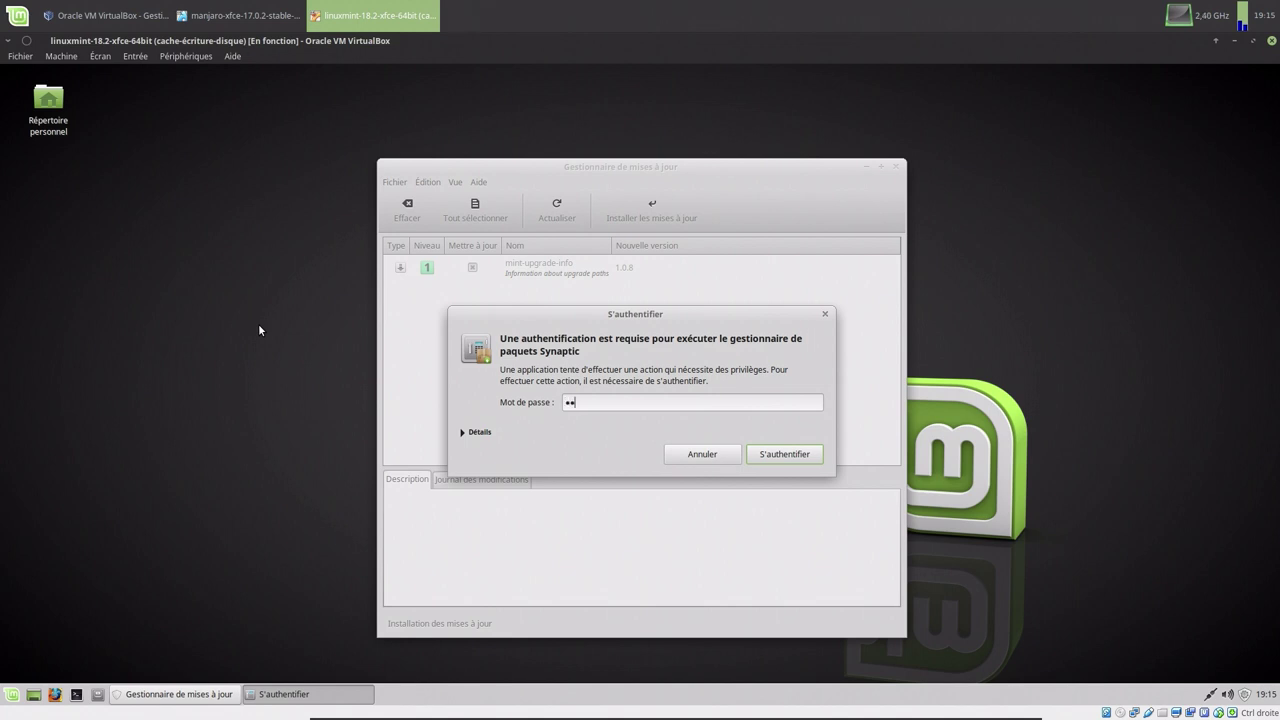
key(Return)
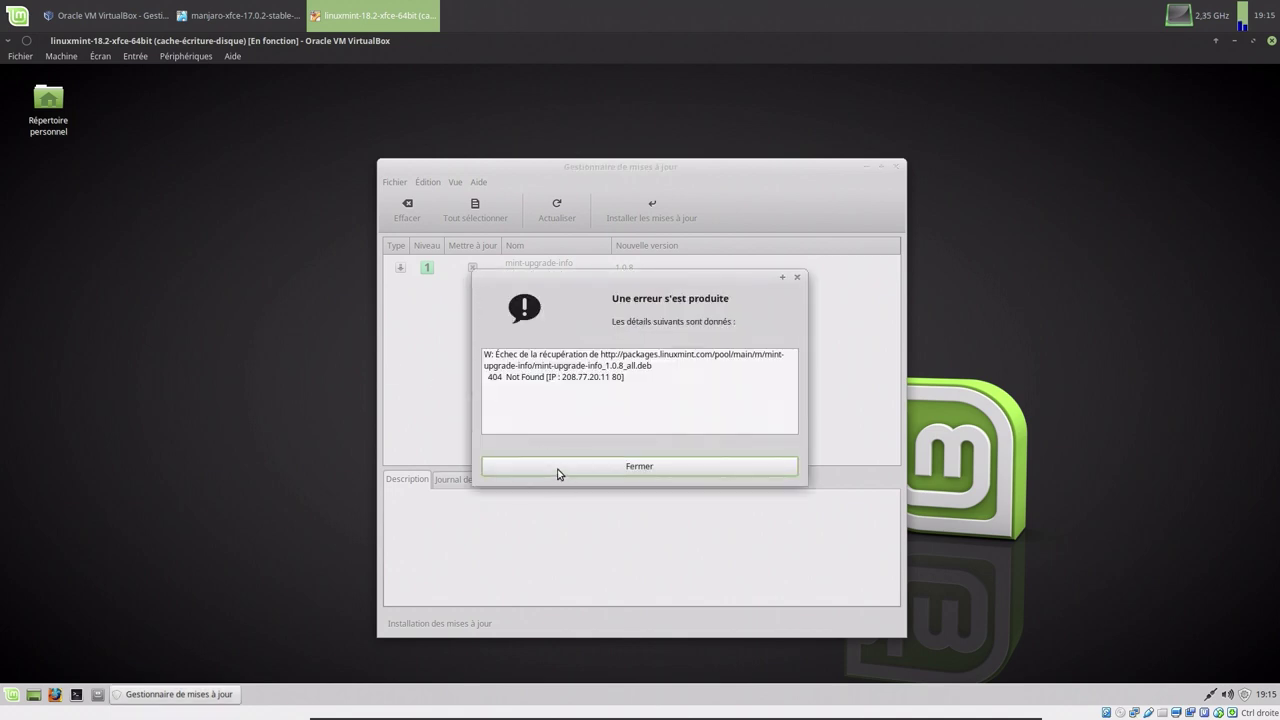
click(558, 470)
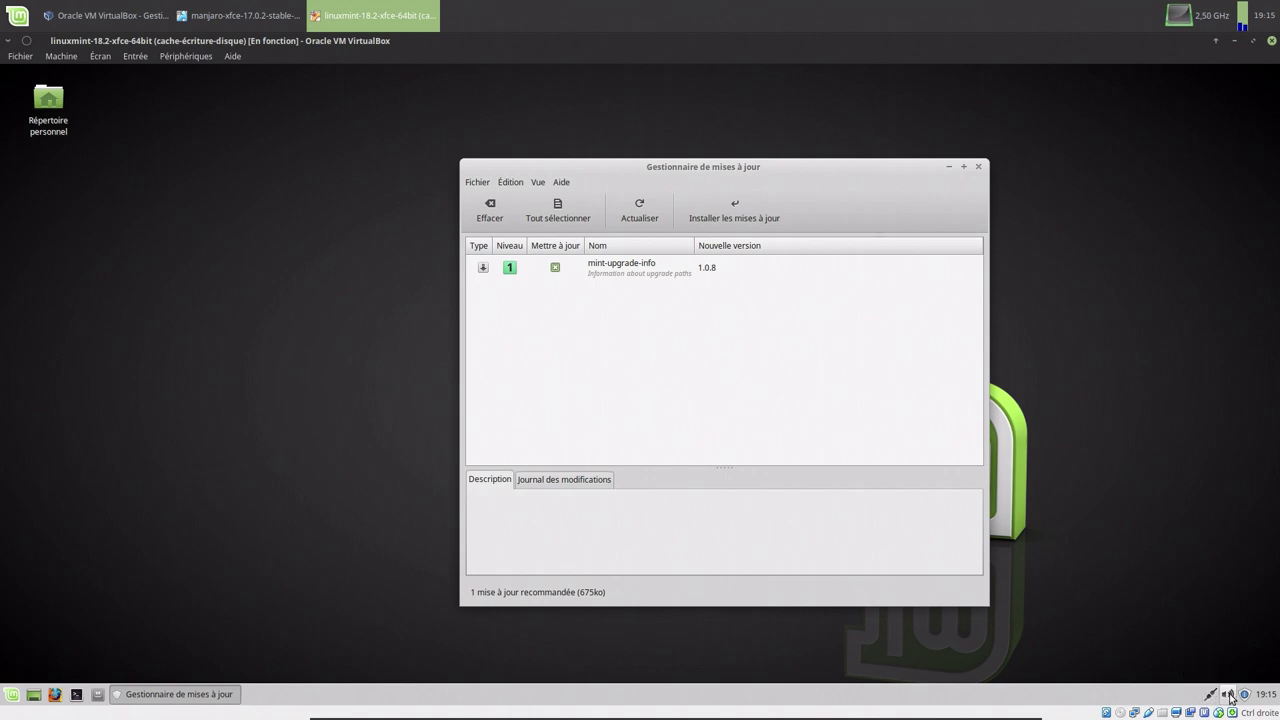
Disconnect the Mint virtual machine's network adapter and reconnect it.
right_click(1136, 713)
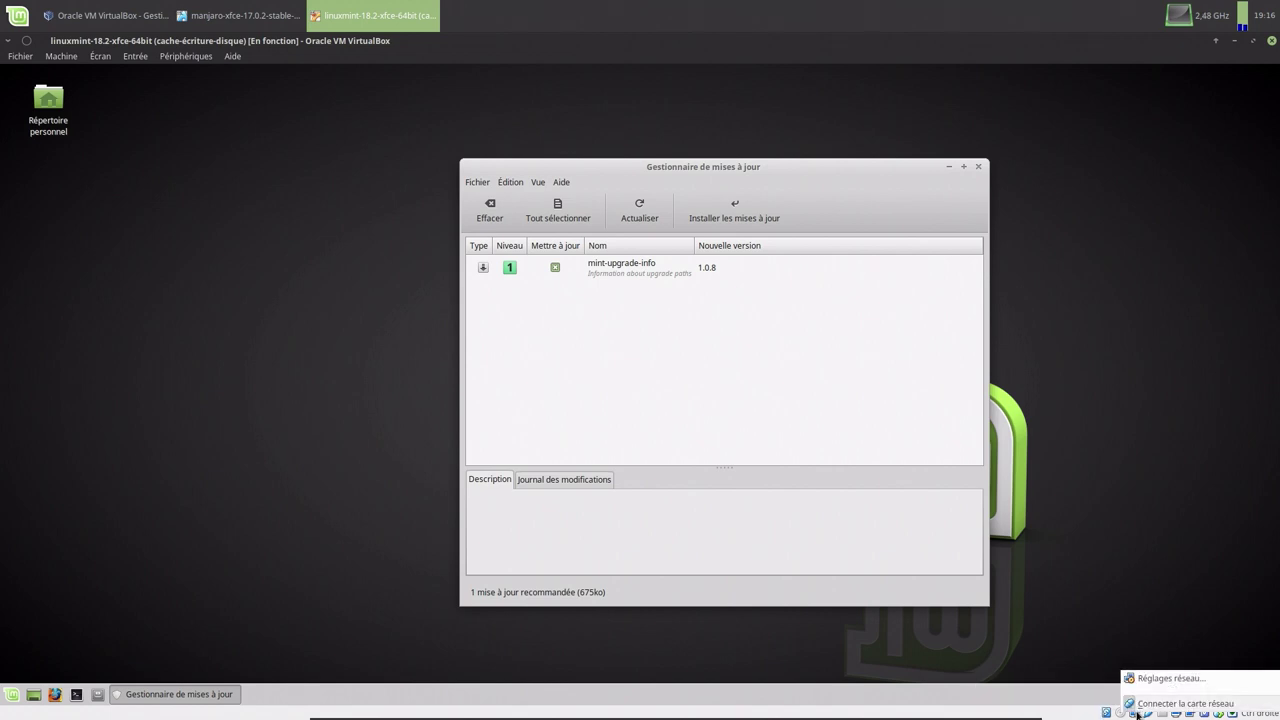
click(1151, 704)
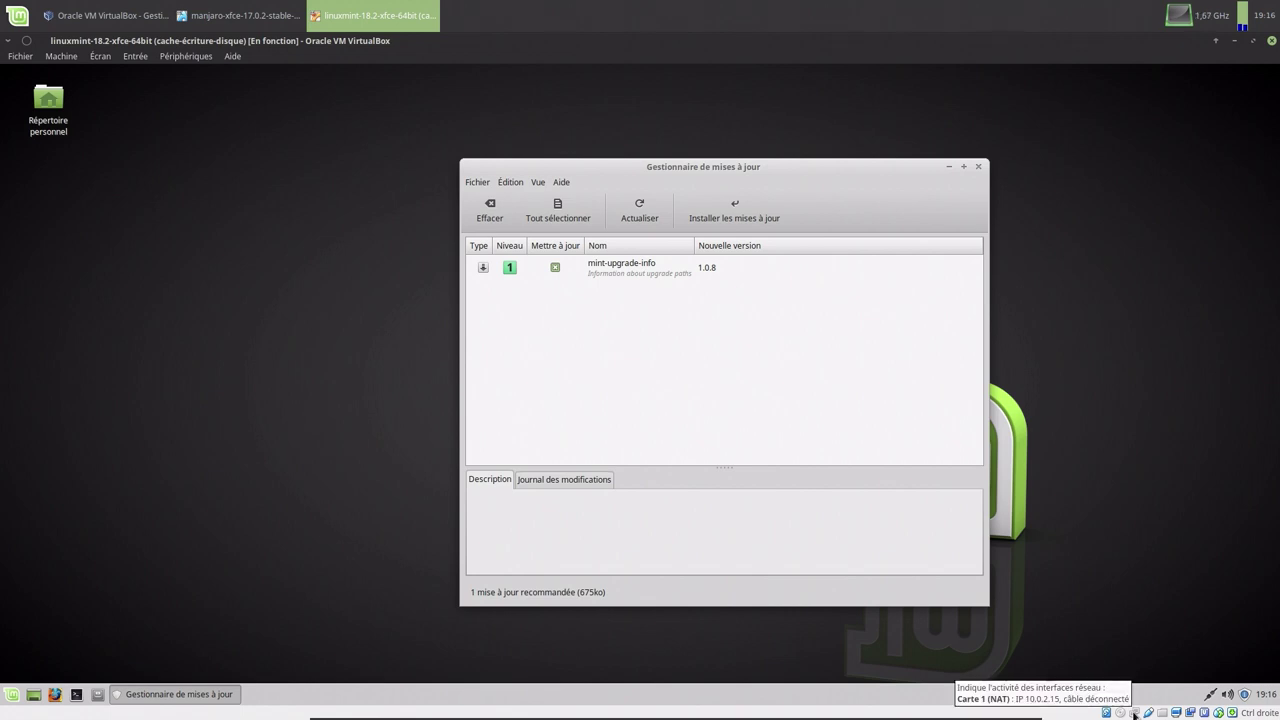
right_click(1134, 714)
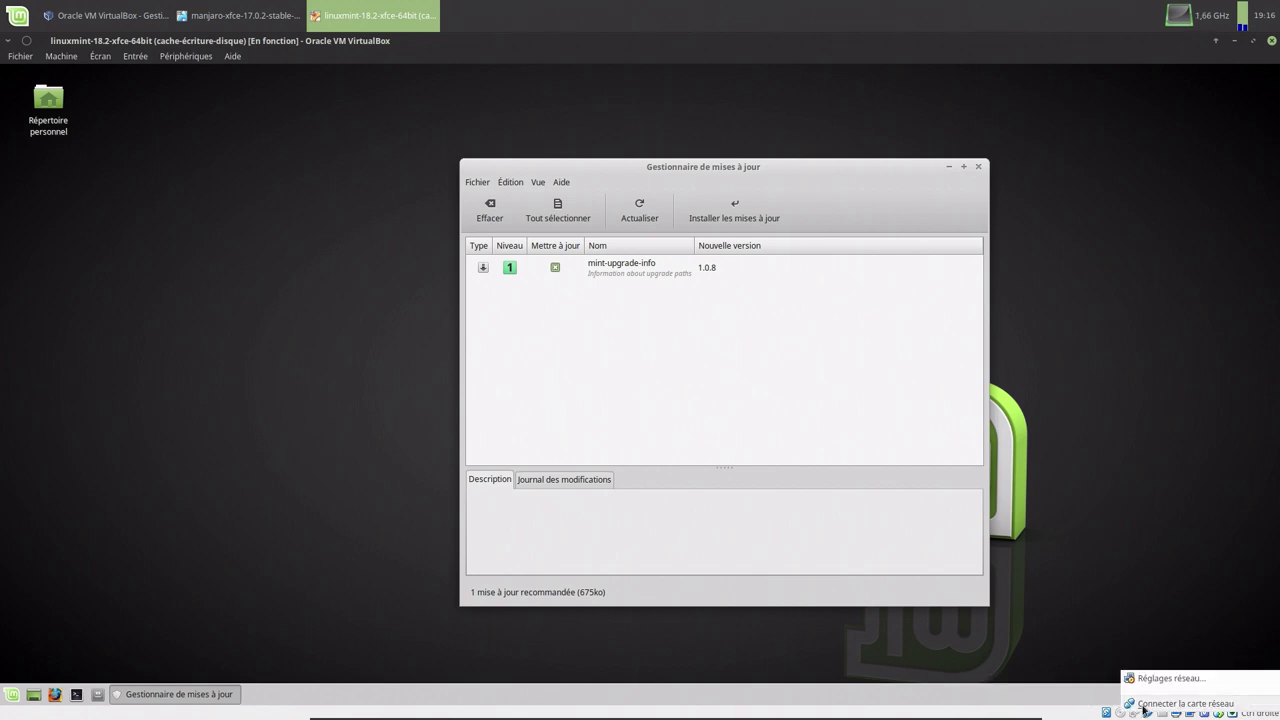
click(1143, 704)
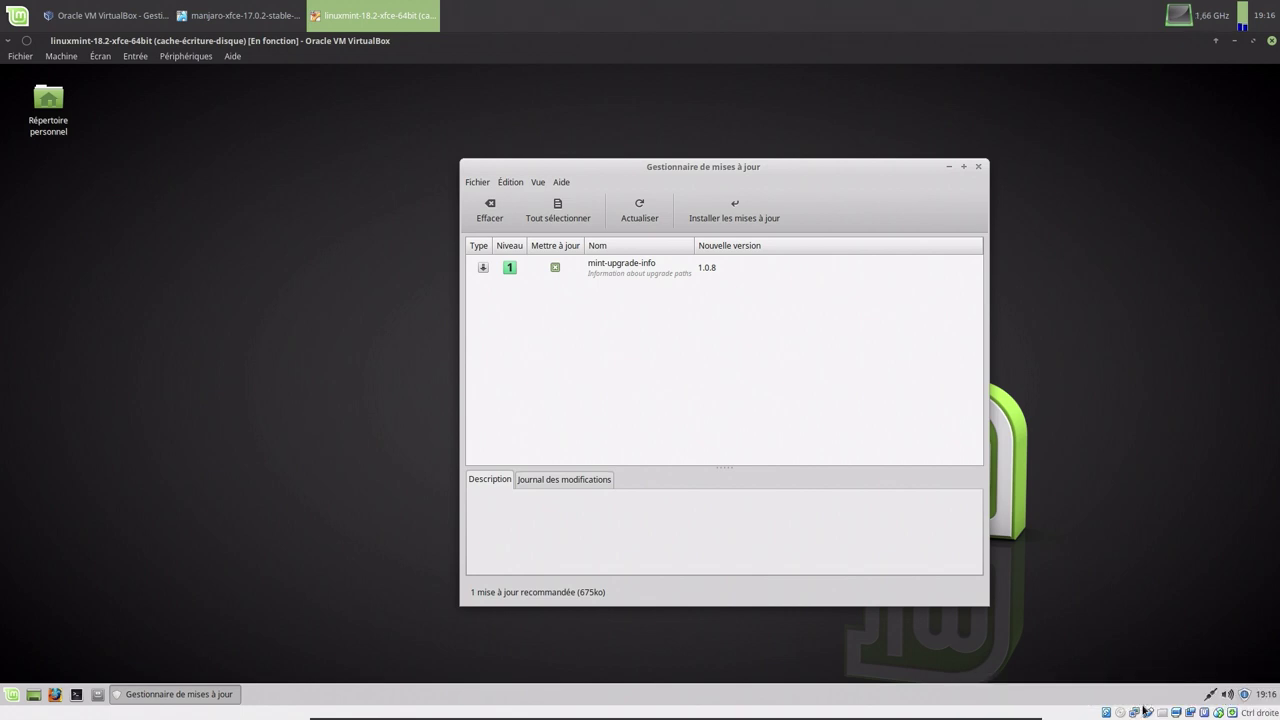
Refresh the list of available updates in the Mint update manager, retrying after dismissing the download error.
click(649, 216)
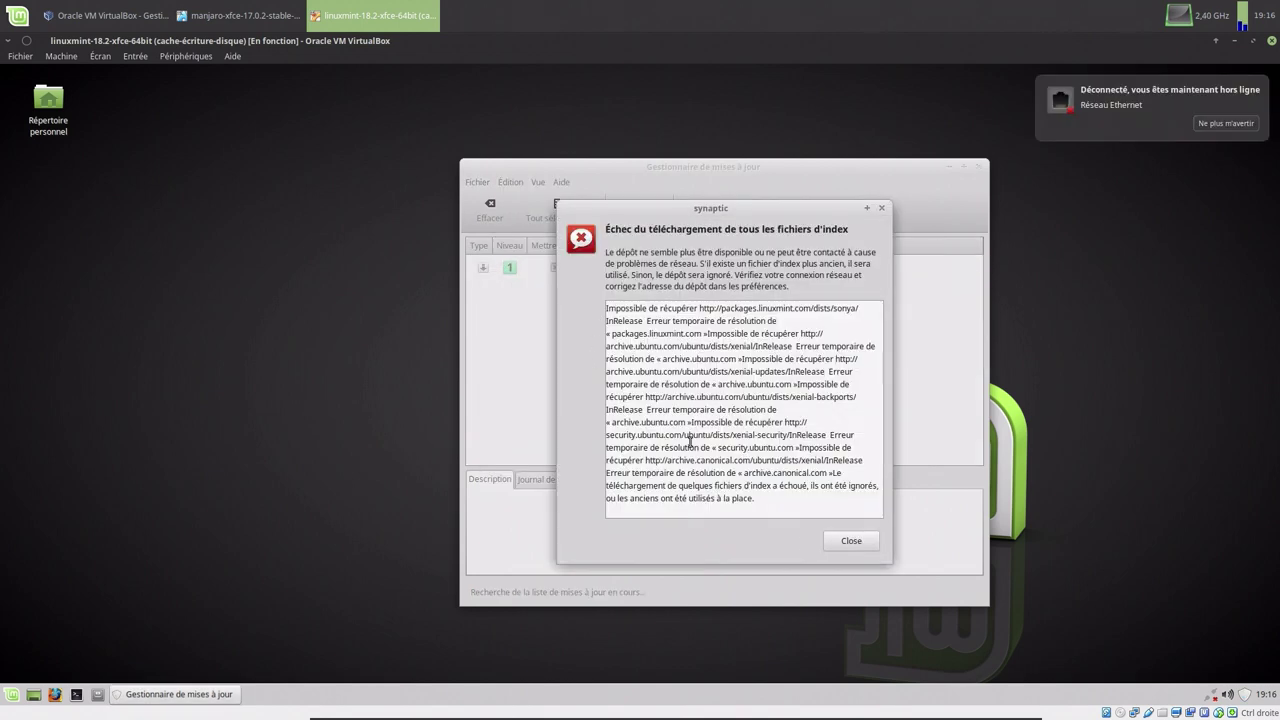
click(829, 548)
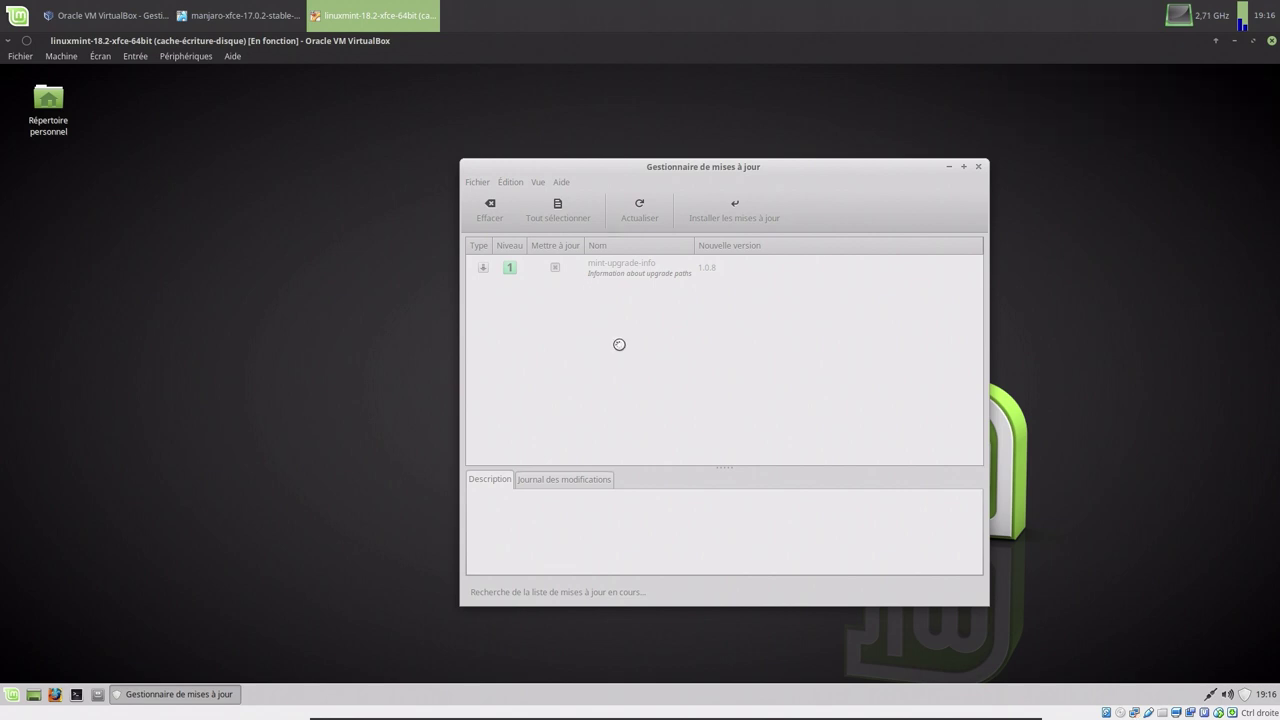
click(639, 210)
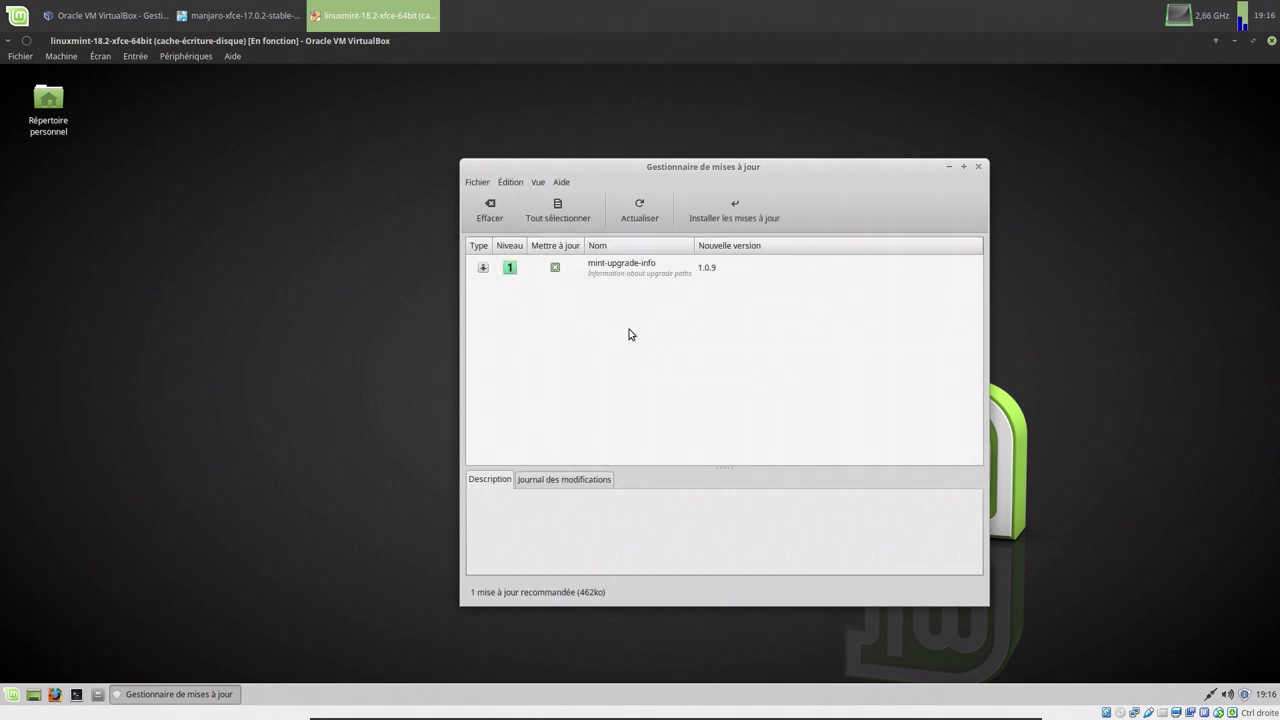
Install the mint-upgrade-info 1.0.9 update, authenticating with the account password and expanding the detailed installation information.
click(718, 224)
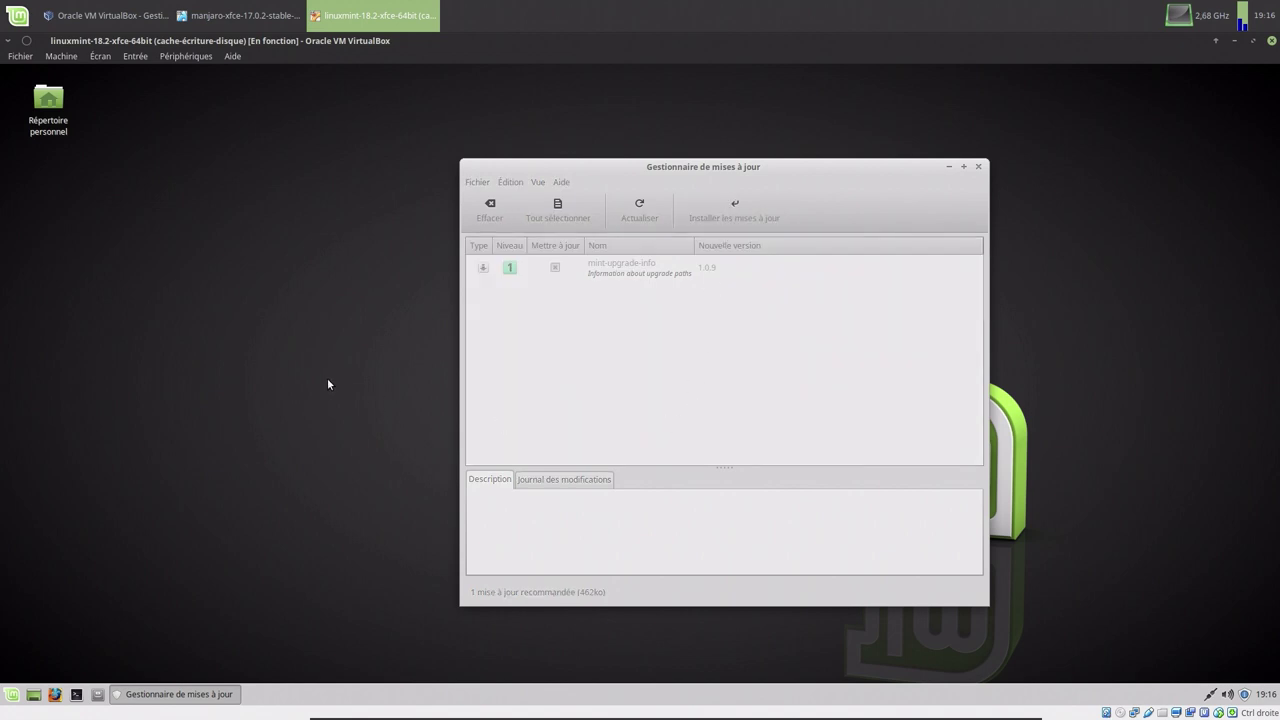
text(••••••)
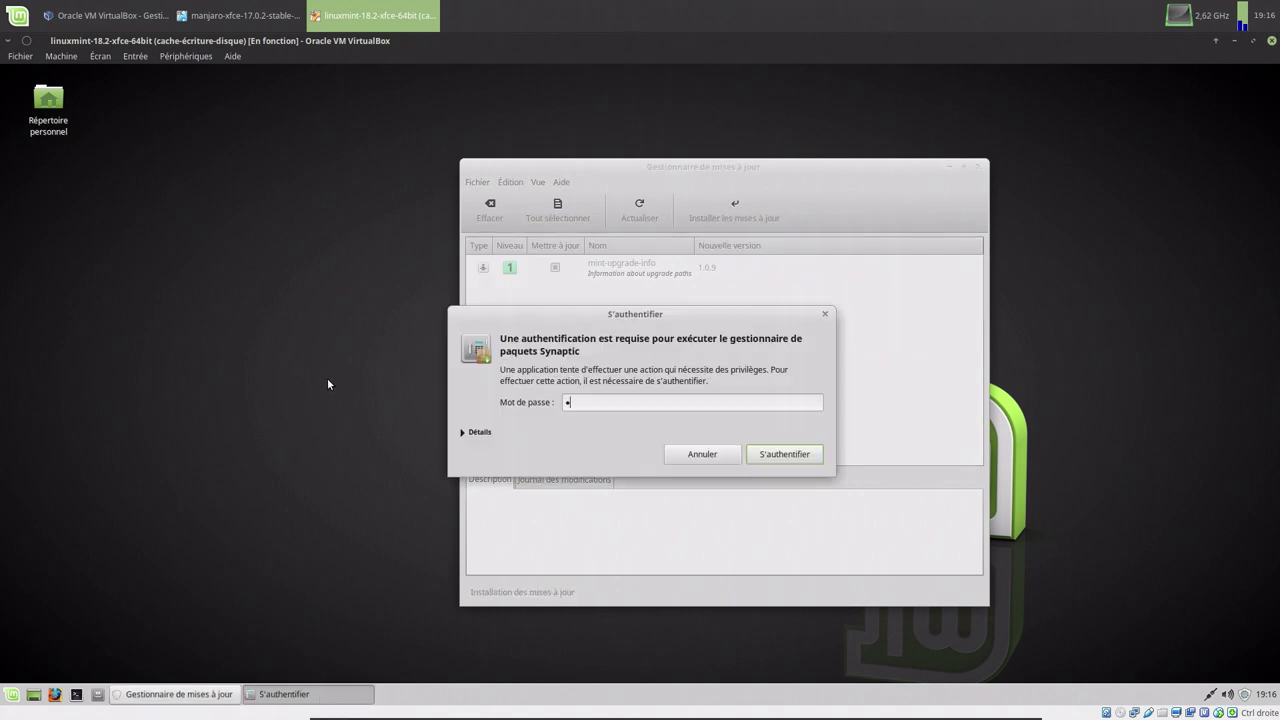
key(Return)
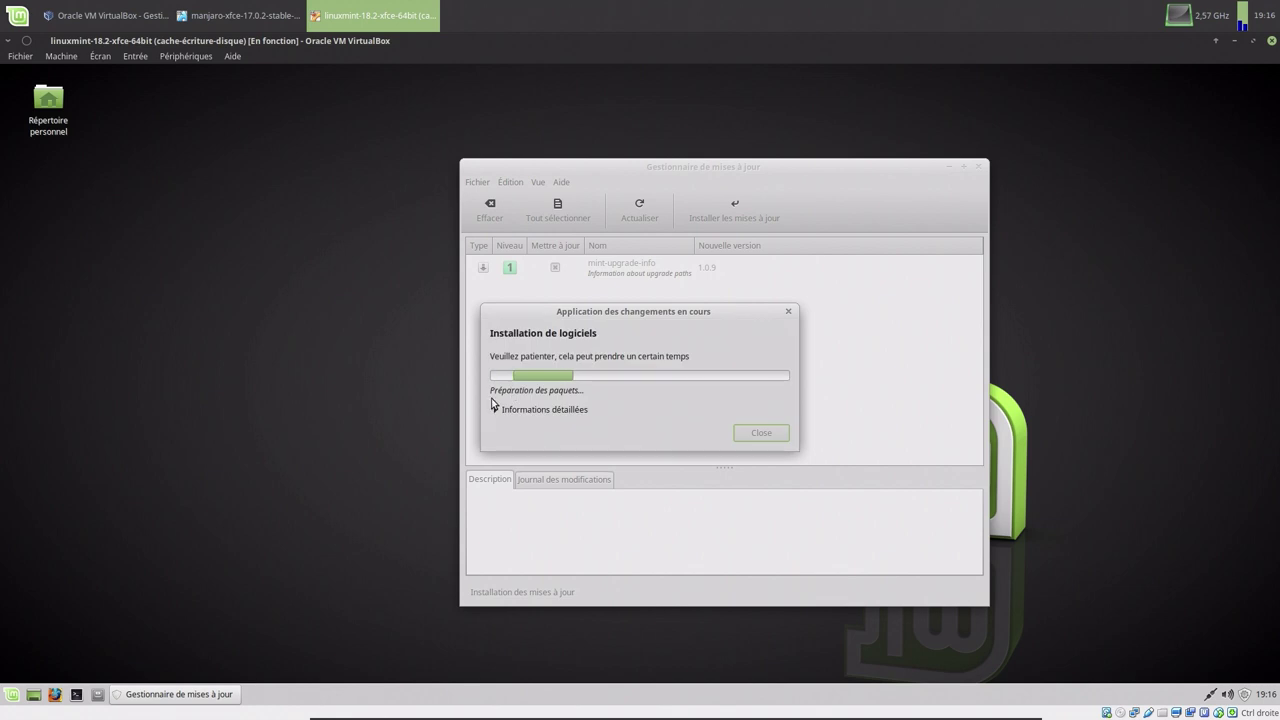
click(500, 410)
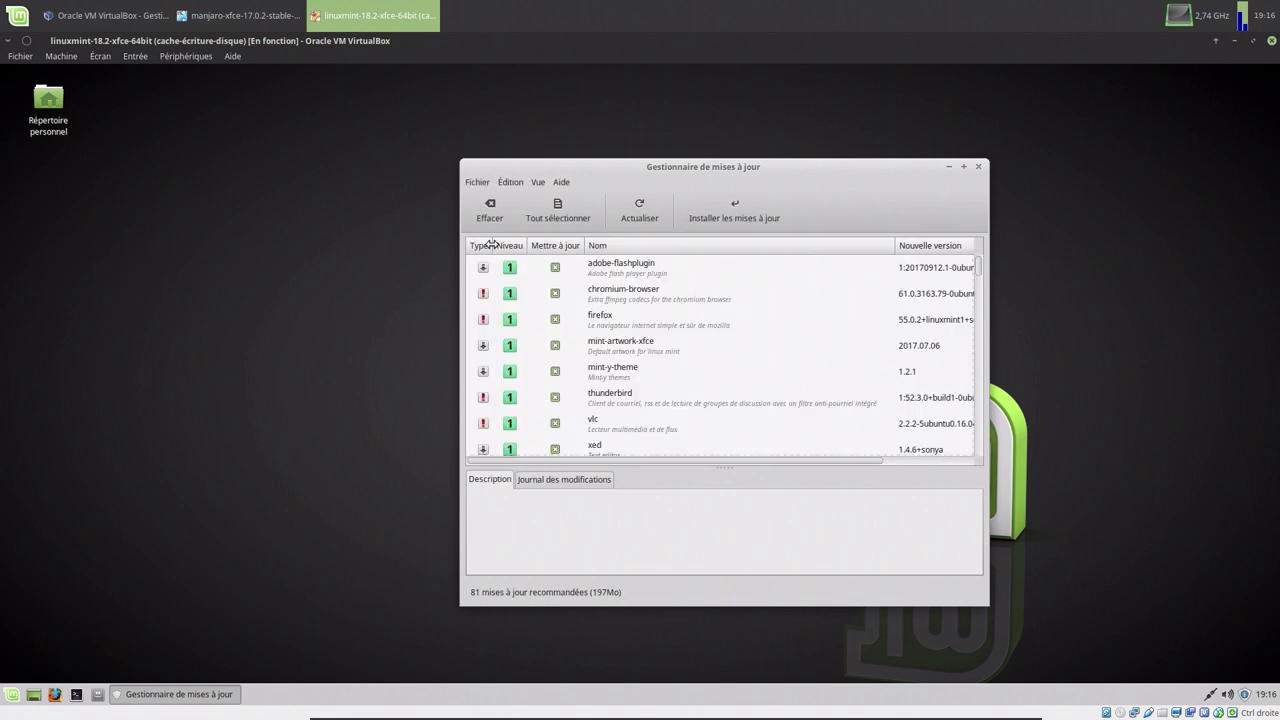
Maximize the Mint update manager and show the Ancienne version, Taille and Origine columns in the update list.
click(963, 168)
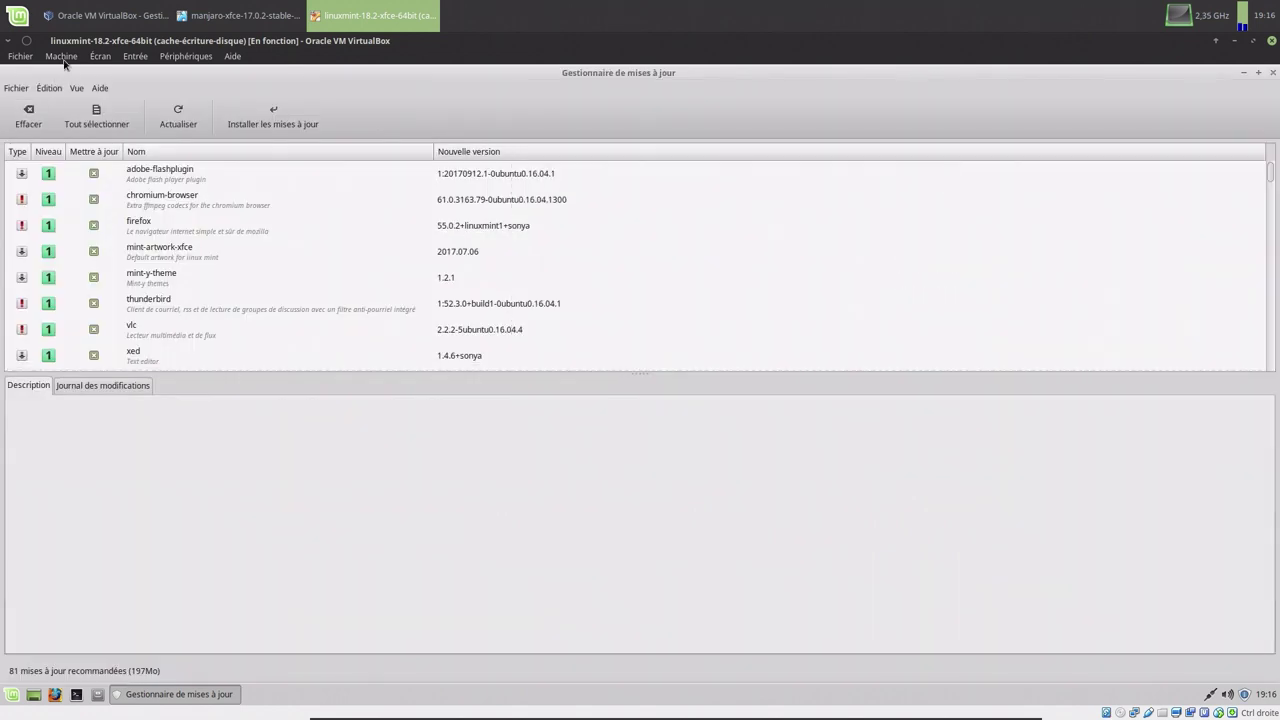
click(53, 89)
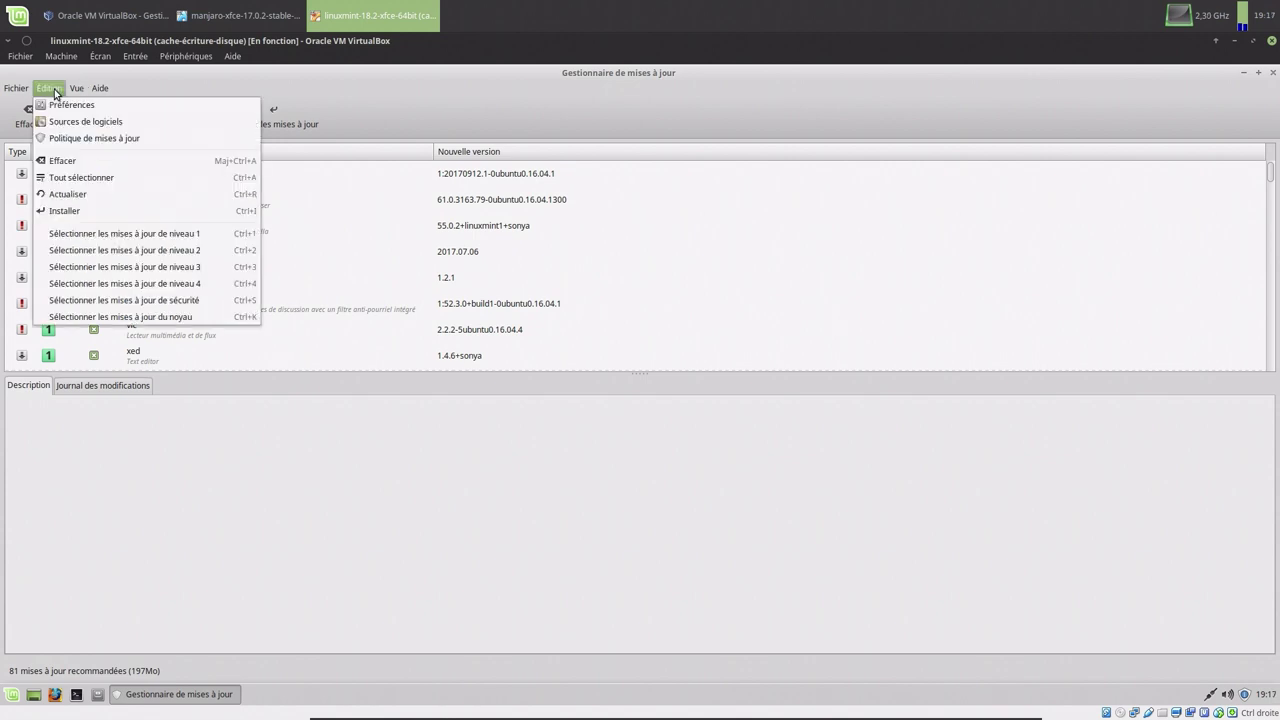
mouse_move(77, 88)
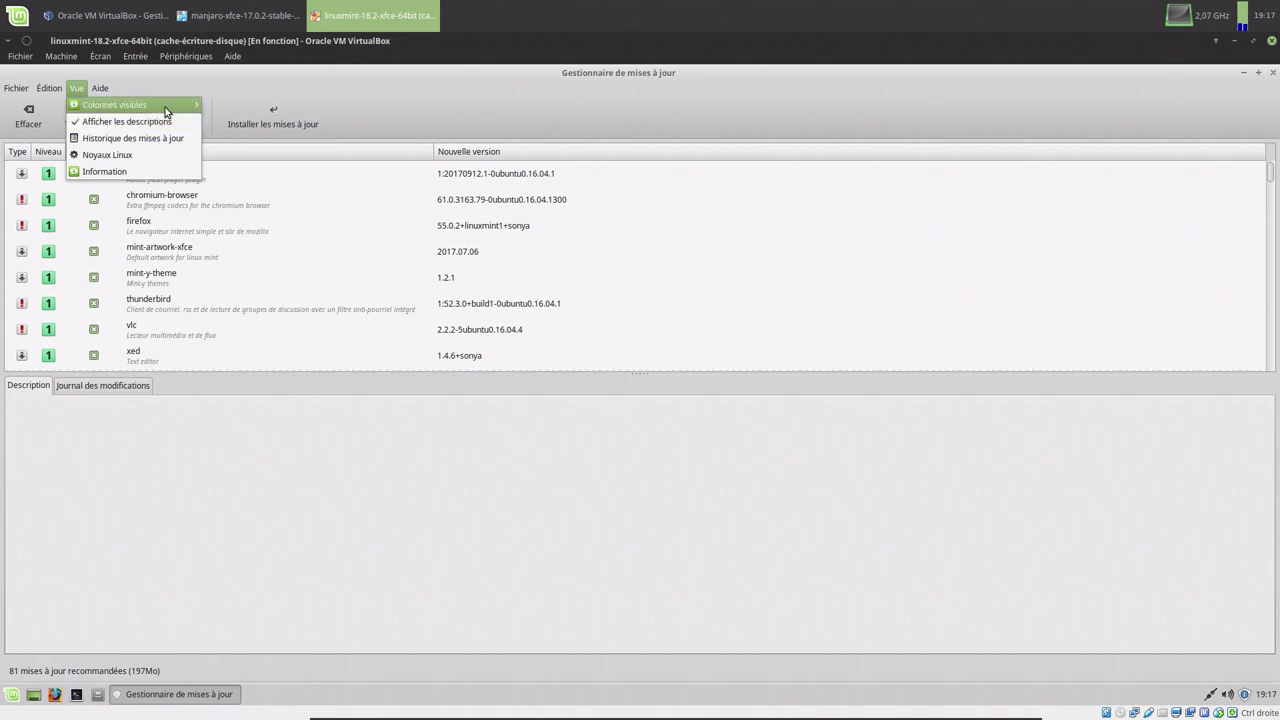
click(276, 154)
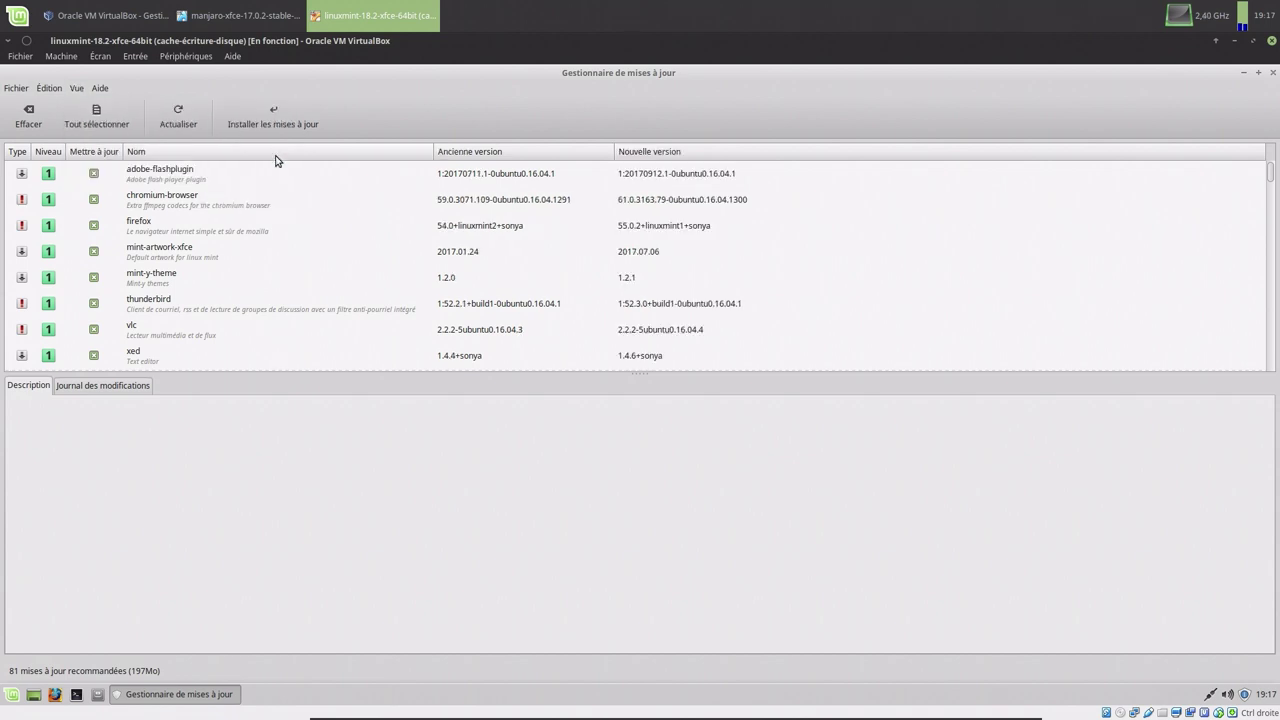
click(77, 89)
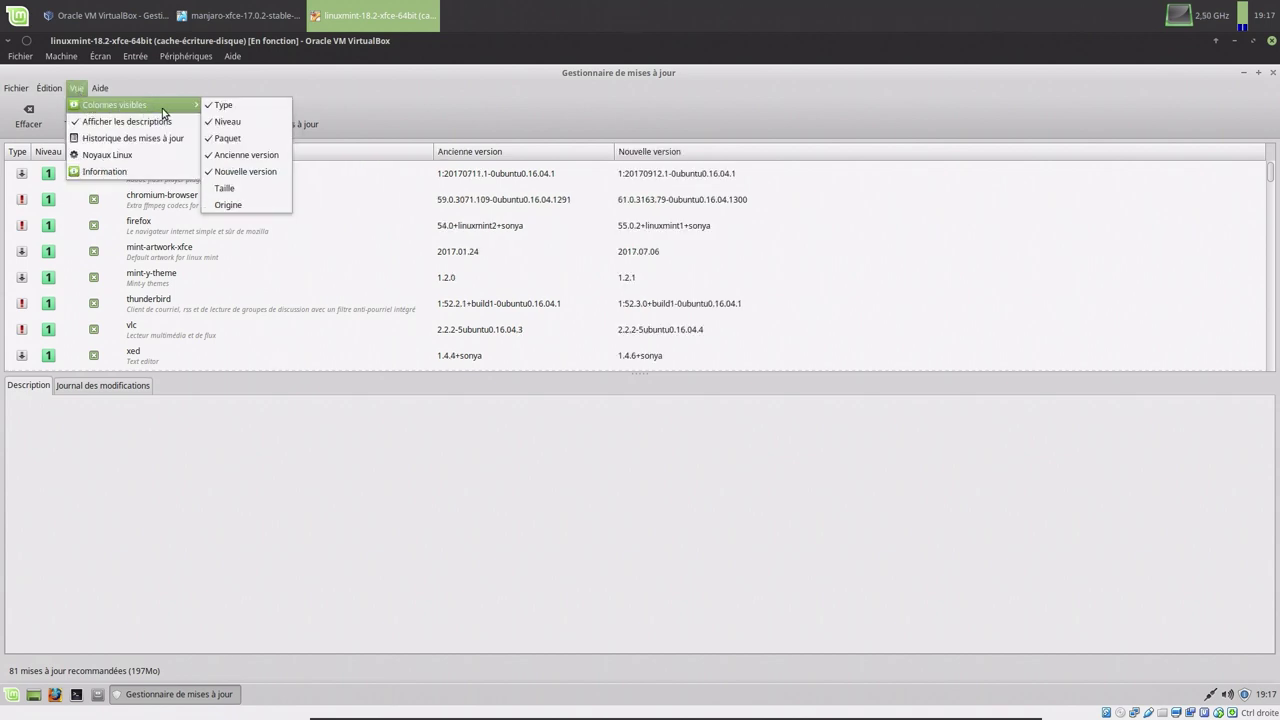
mouse_move(176, 105)
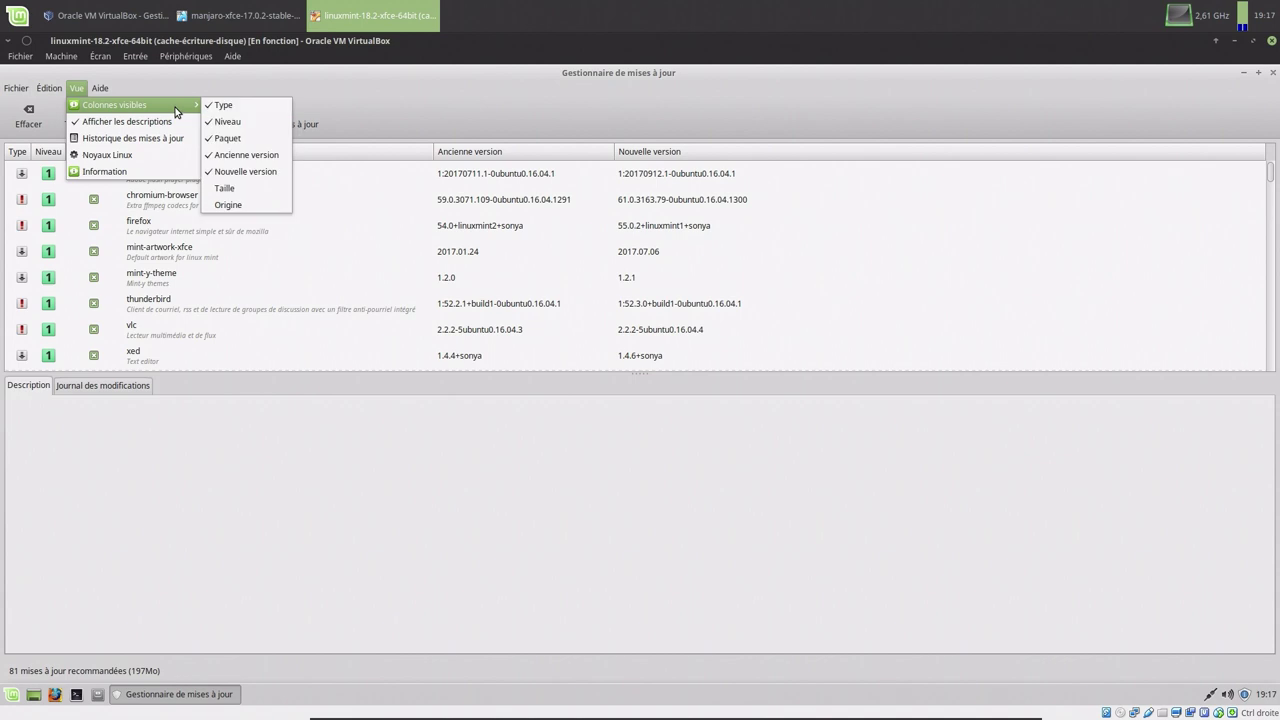
click(222, 189)
click(77, 88)
mouse_move(100, 108)
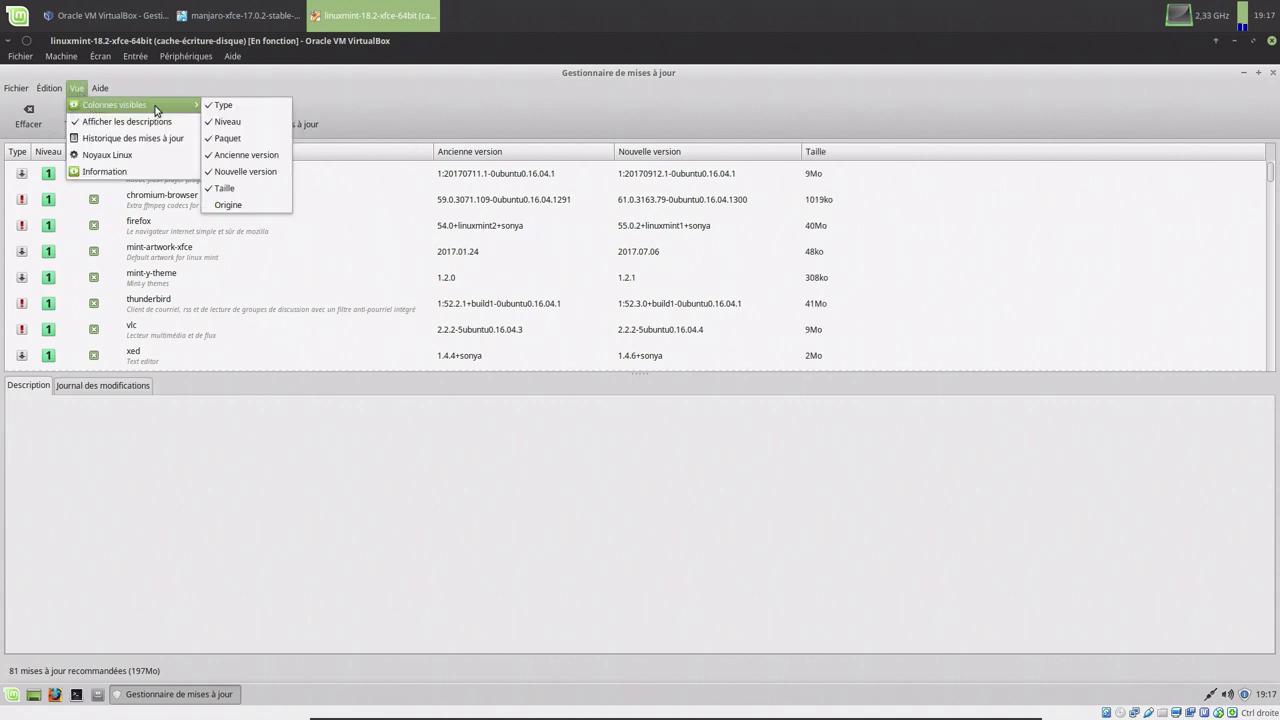
click(236, 205)
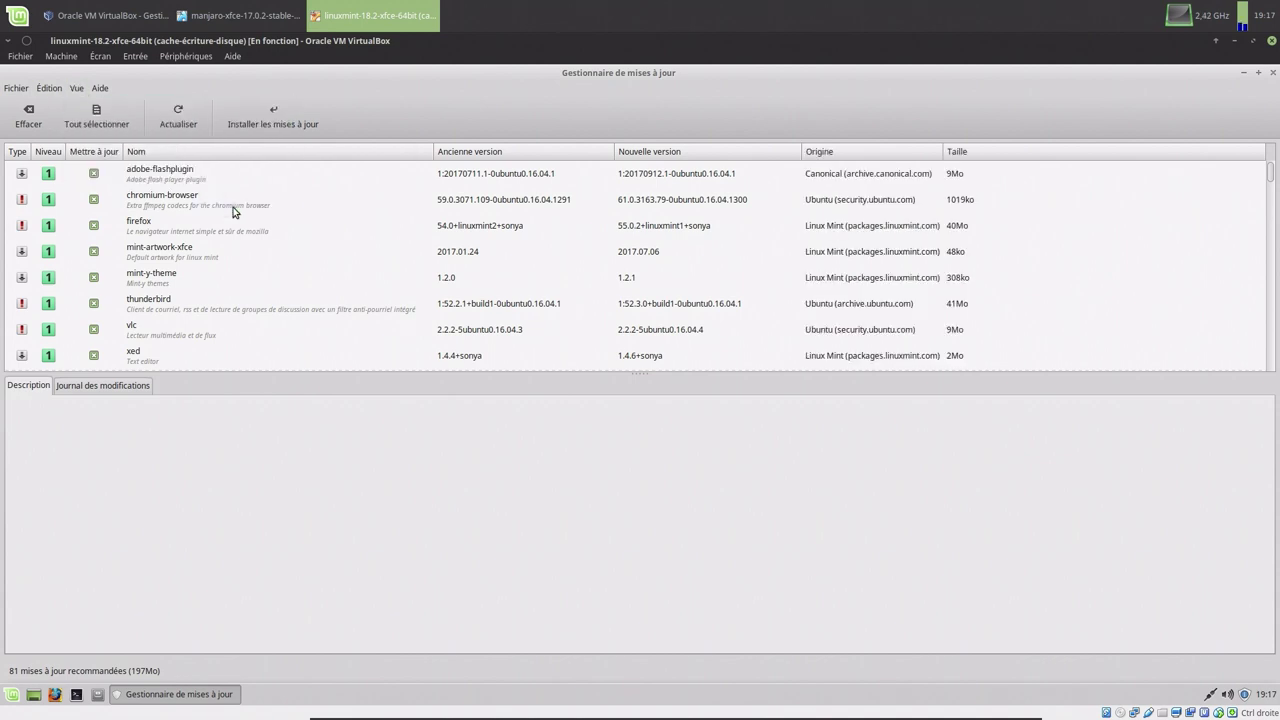
Open Mint's Linux kernel list, continuing past the caution message with "Ne plus afficher ce message" enabled.
click(78, 88)
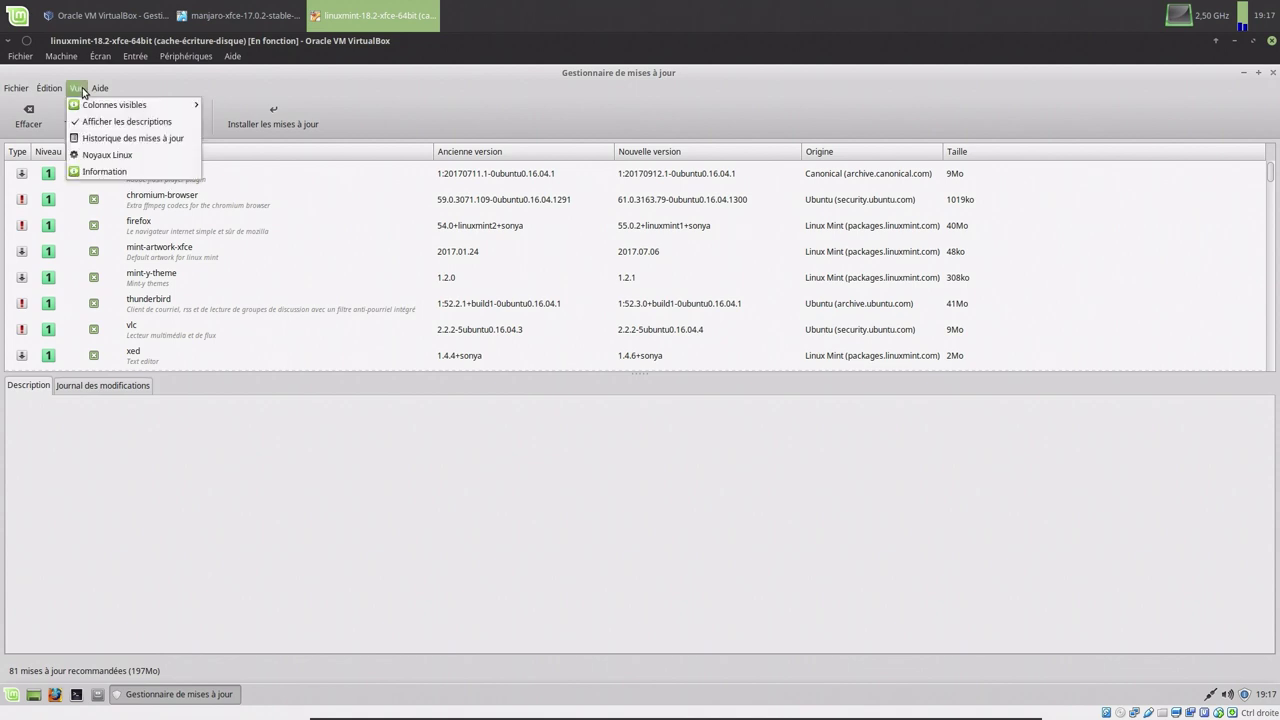
click(107, 158)
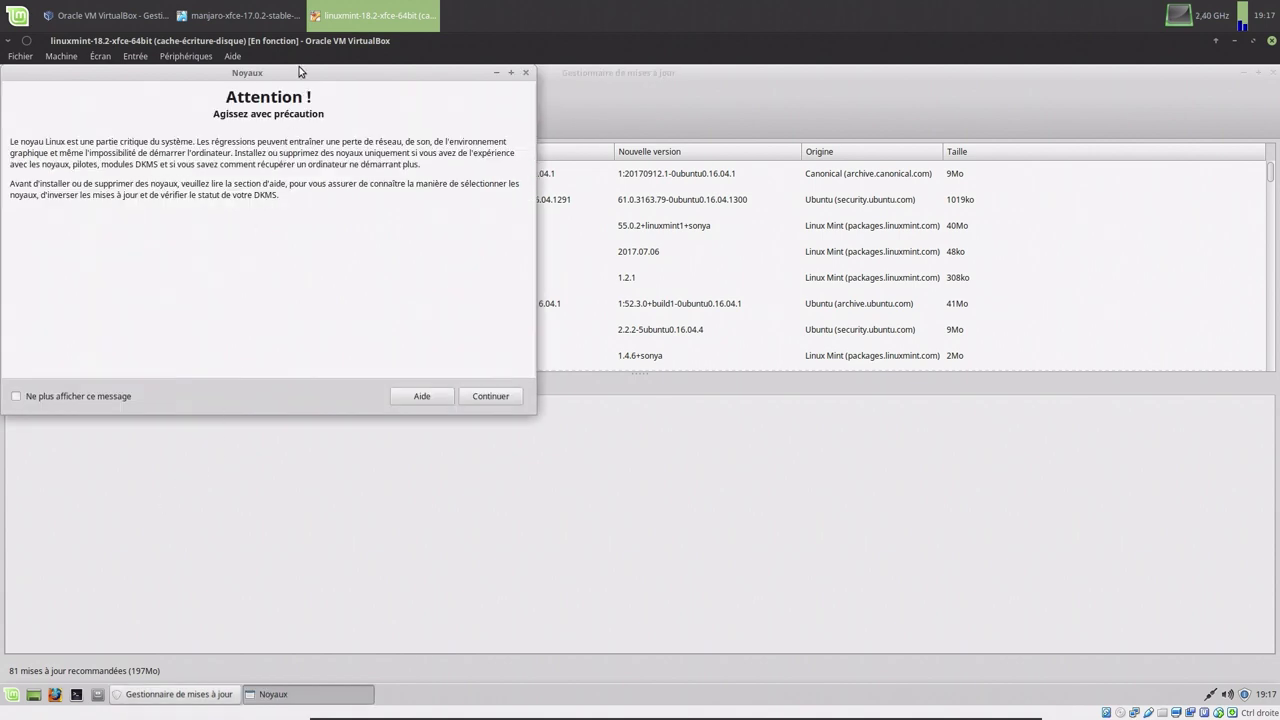
drag(300, 73, 642, 221)
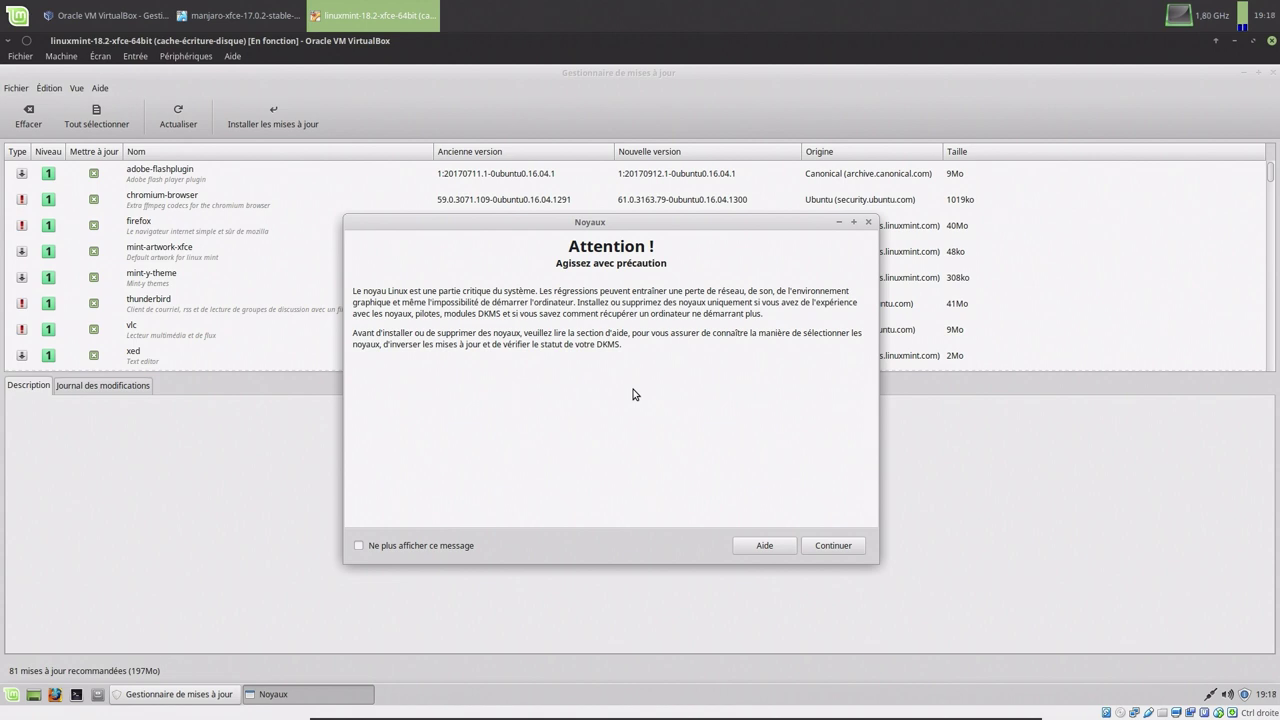
click(469, 546)
click(829, 551)
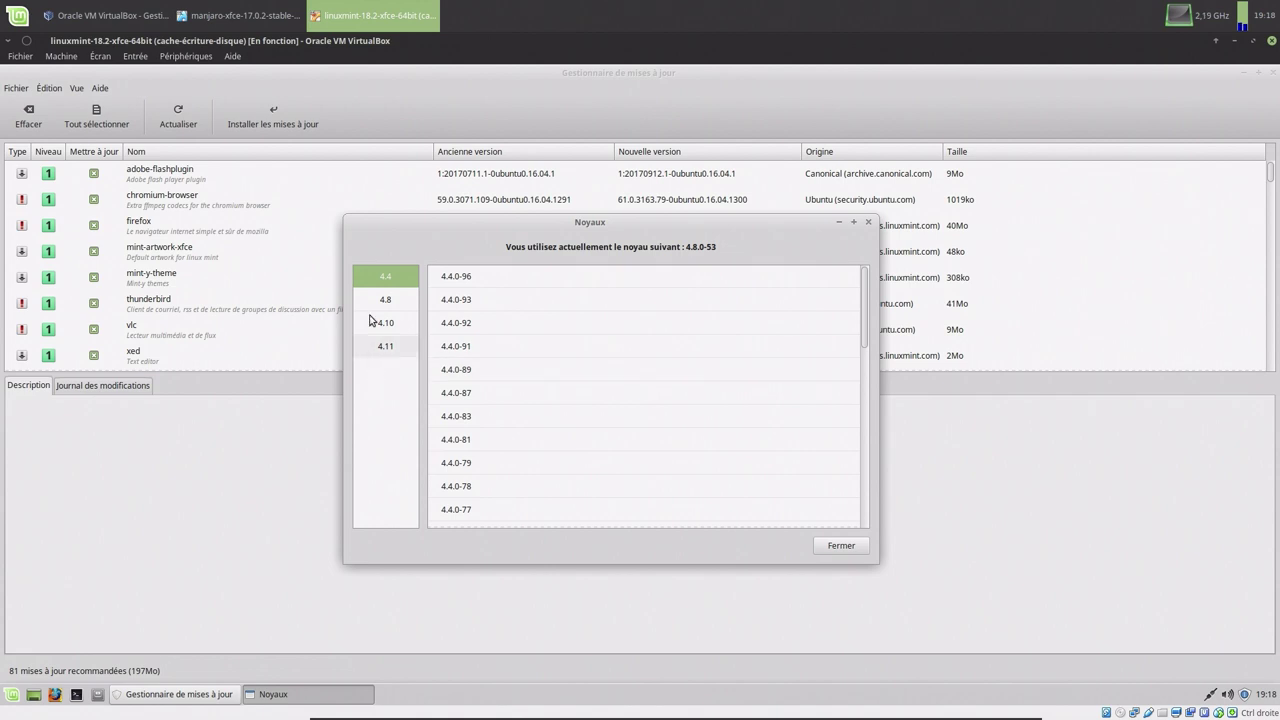
Review the kernel versions offered in the virtual machine for the 4.4, 4.8, 4.10 and 4.11 series.
scroll(491, 316, down, 5)
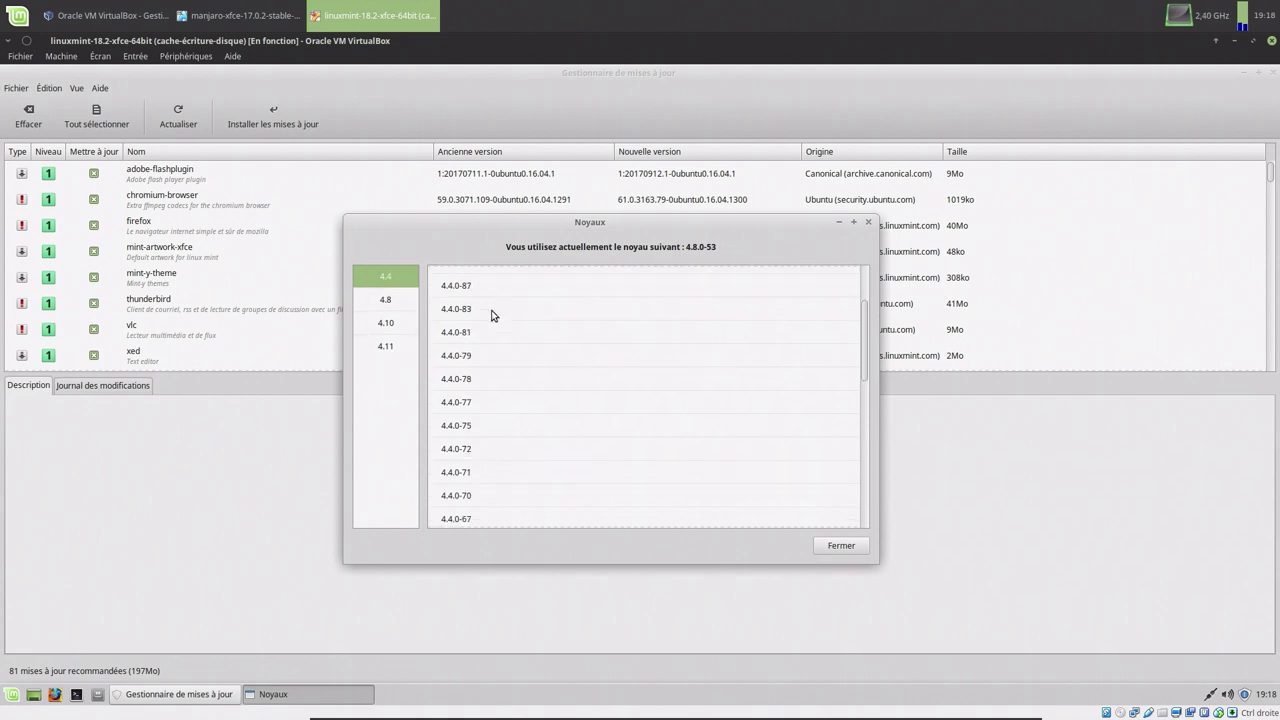
scroll(490, 340, down, 4)
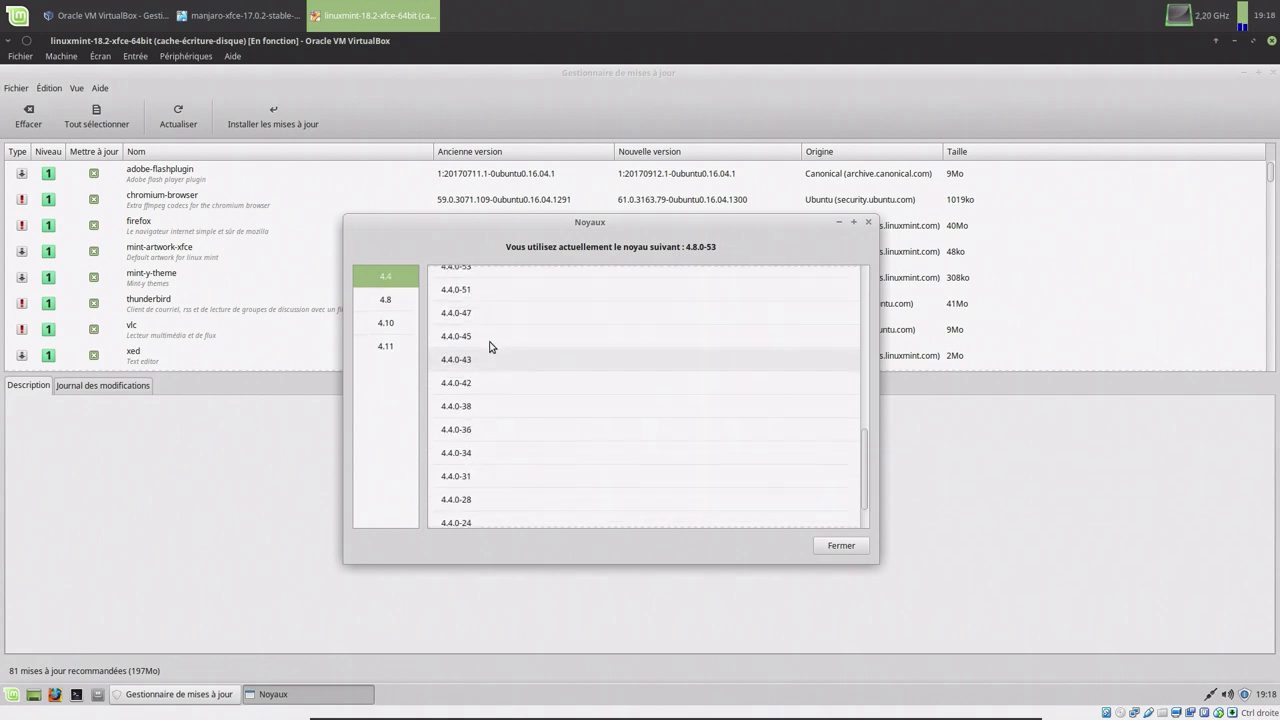
scroll(490, 345, up, 8)
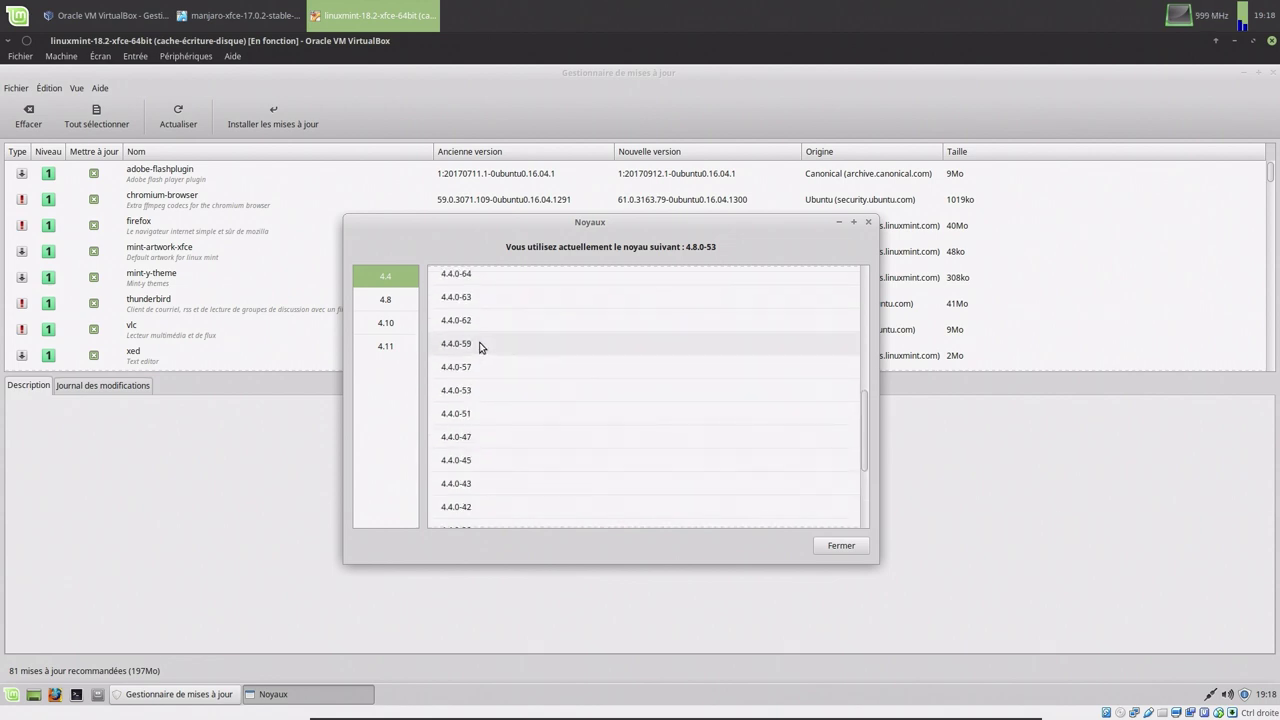
click(378, 305)
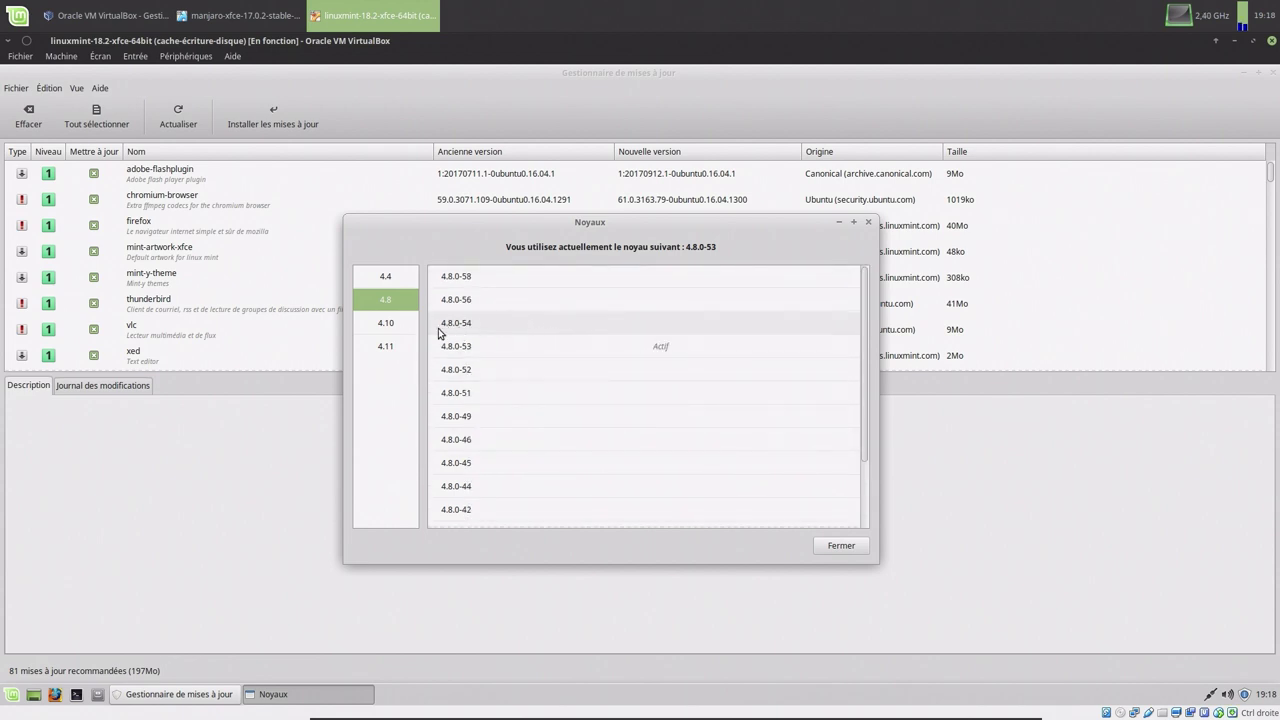
click(386, 322)
scroll(530, 316, down, 1)
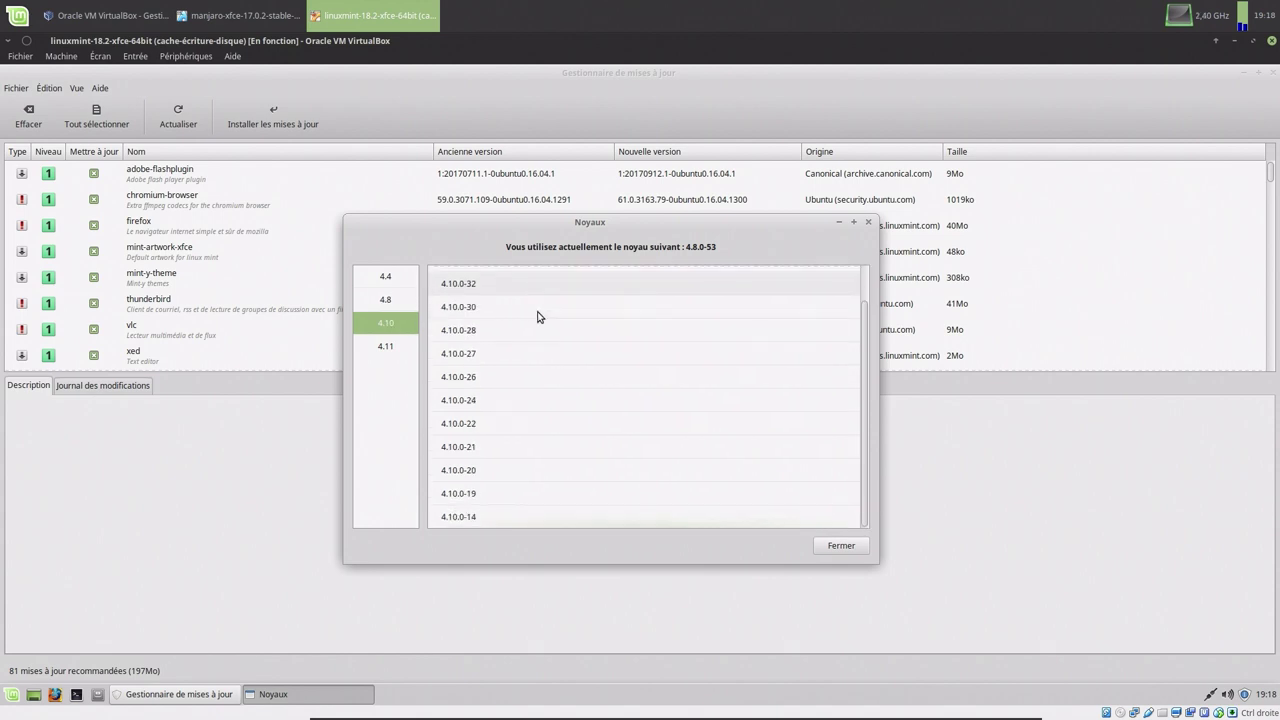
click(397, 347)
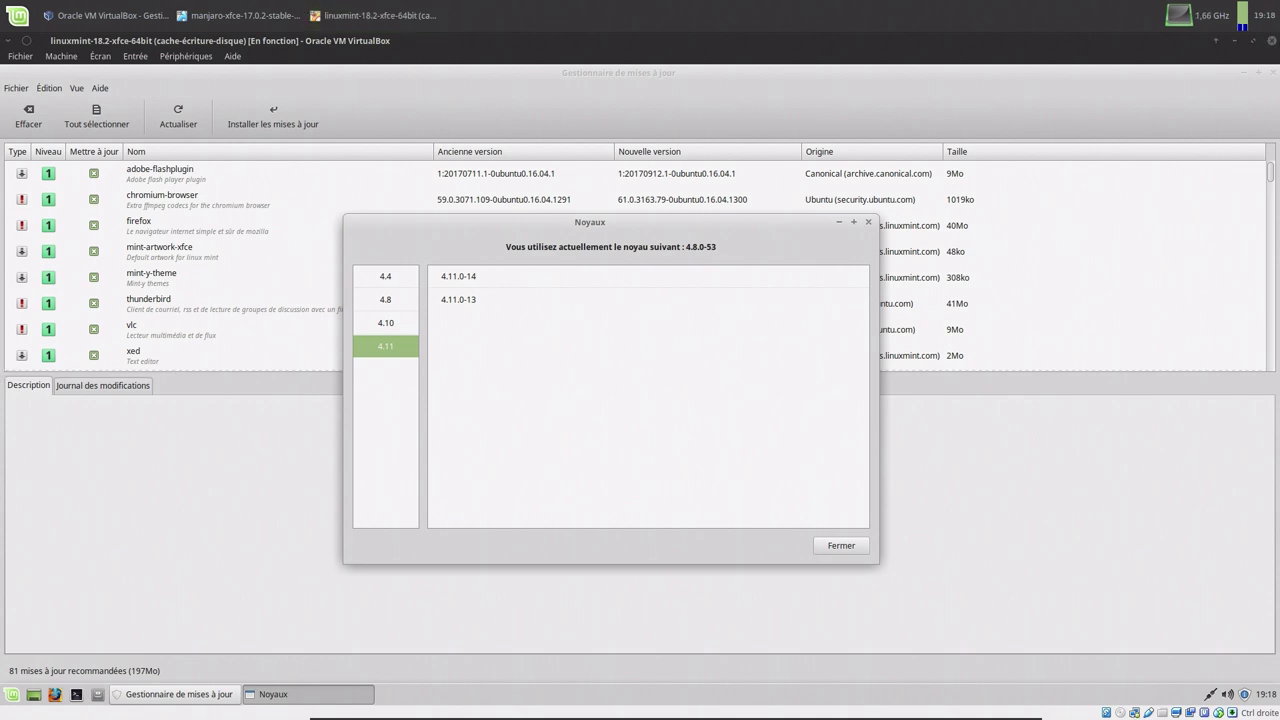
Bring the host system's update manager into view and open its Linux kernel list, continuing past the caution message.
drag(470, 144, 993, 165)
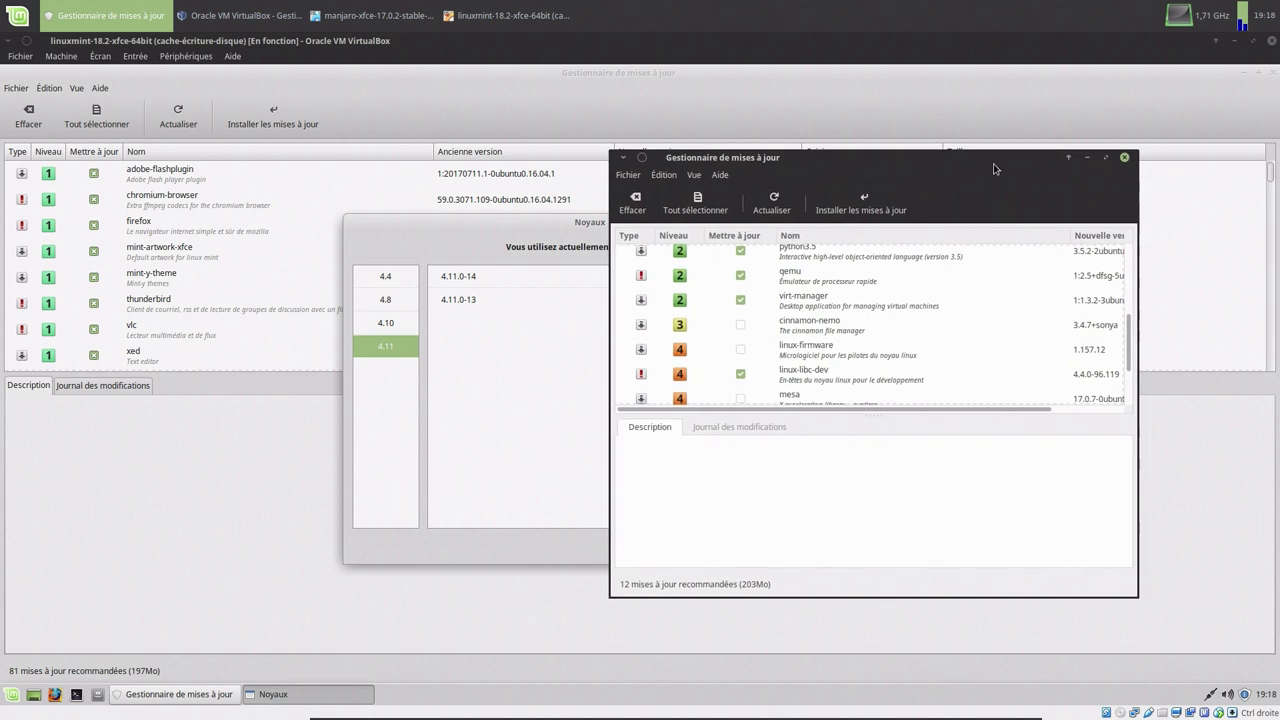
scroll(840, 300, up, 5)
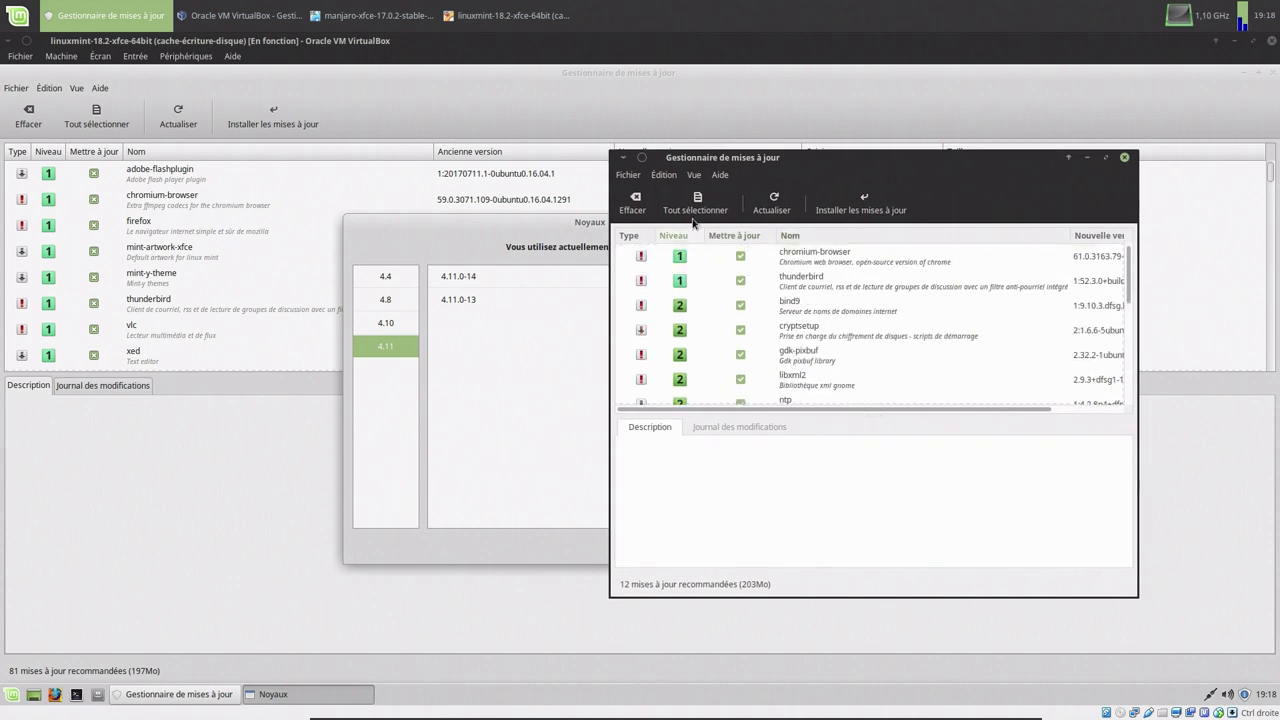
click(664, 175)
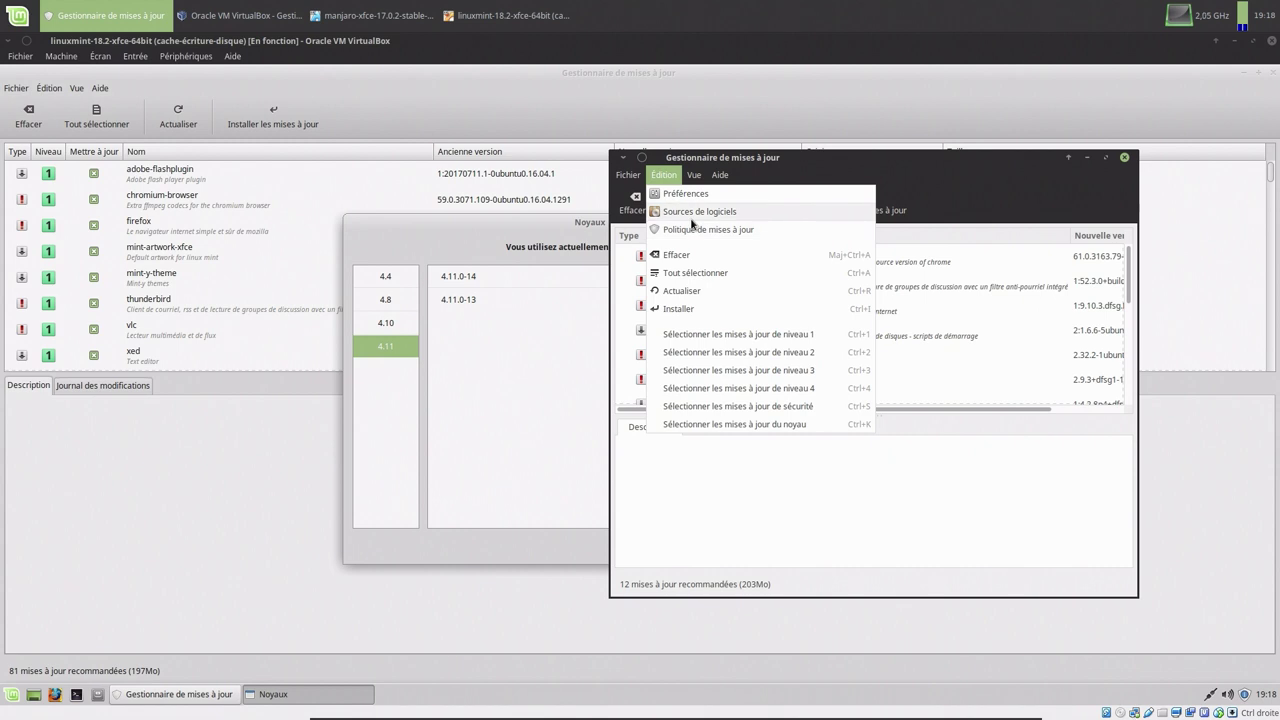
mouse_move(694, 178)
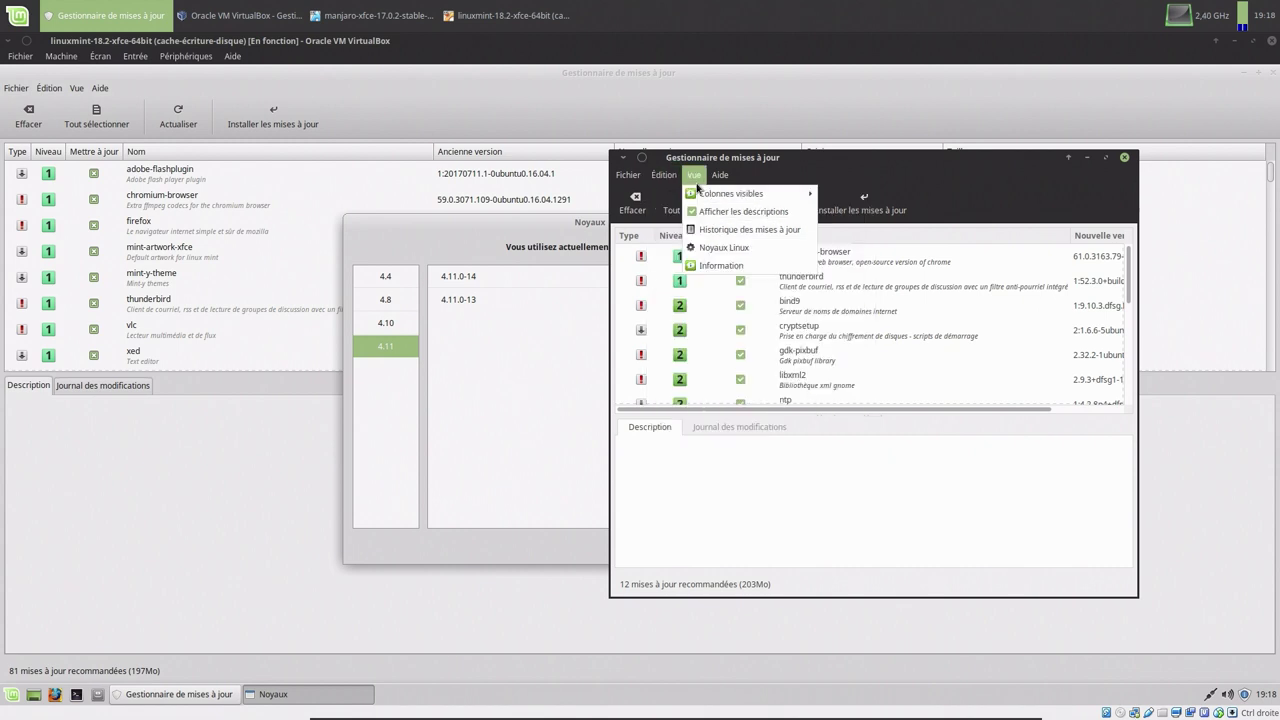
click(716, 249)
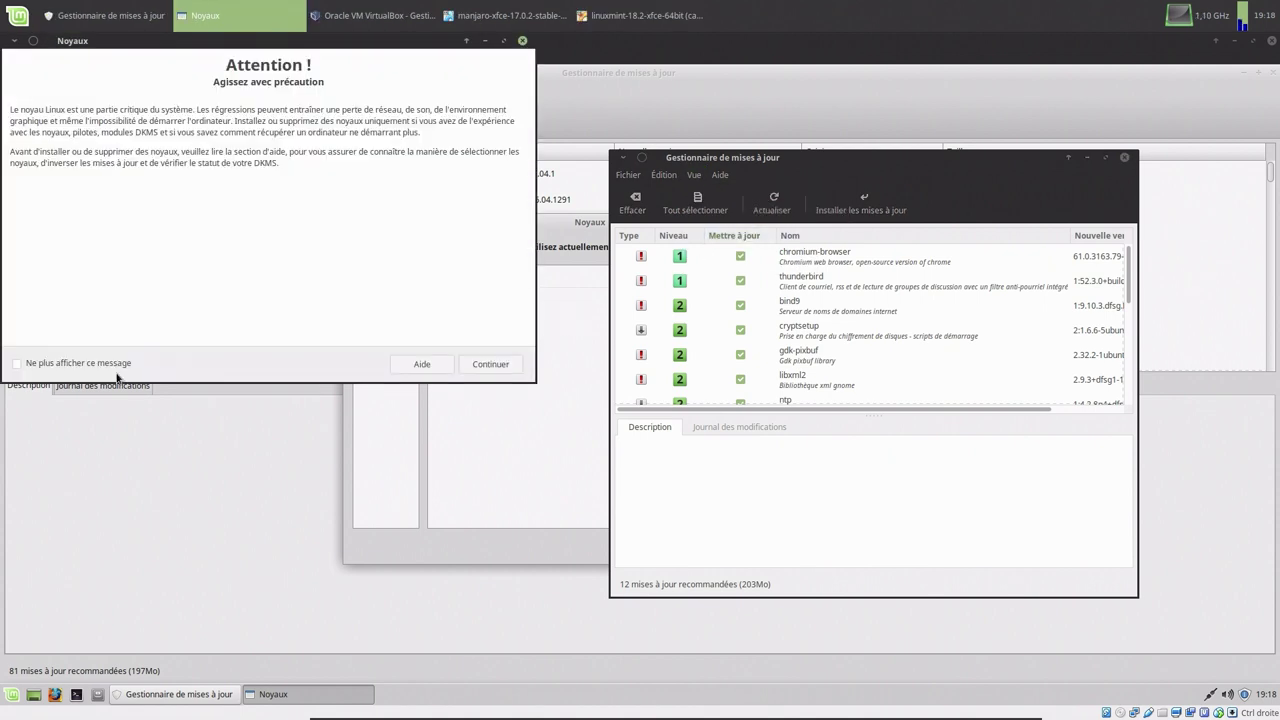
click(500, 364)
drag(405, 42, 963, 170)
Examine the host's 4.4, 4.8, 4.10 and 4.11 kernel series for installed and active versions.
scroll(830, 265, down, 10)
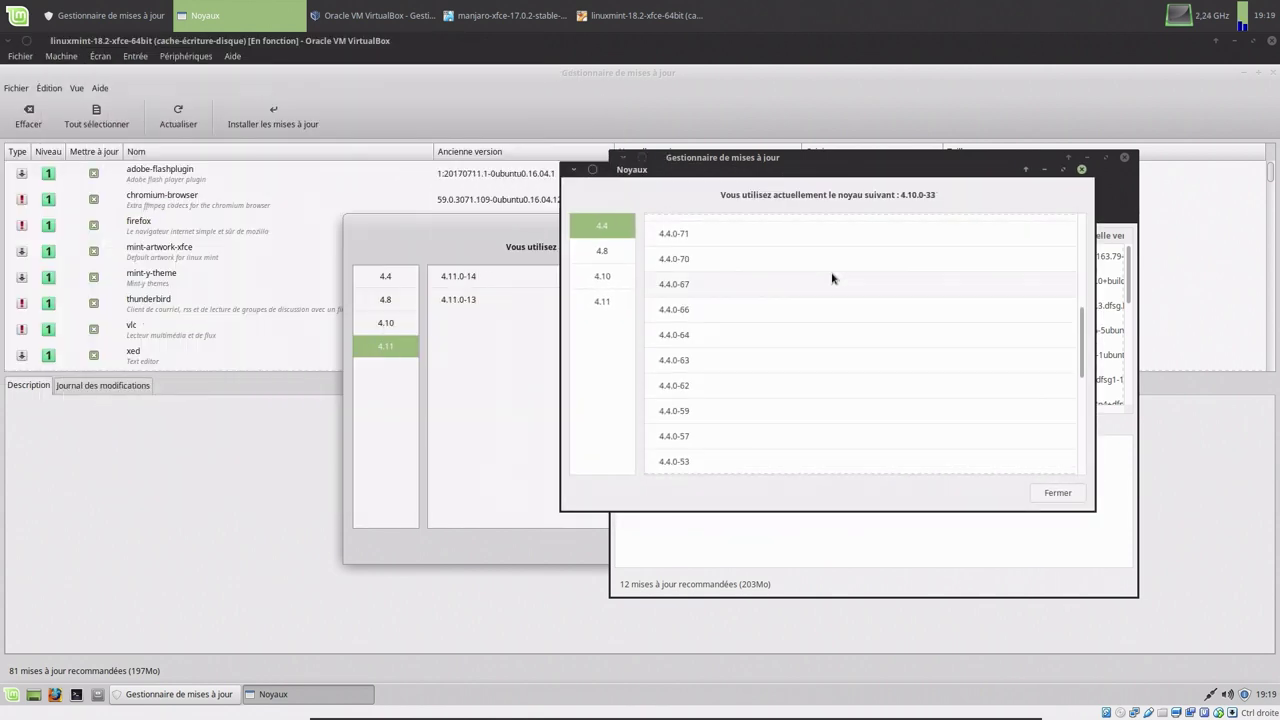
click(602, 251)
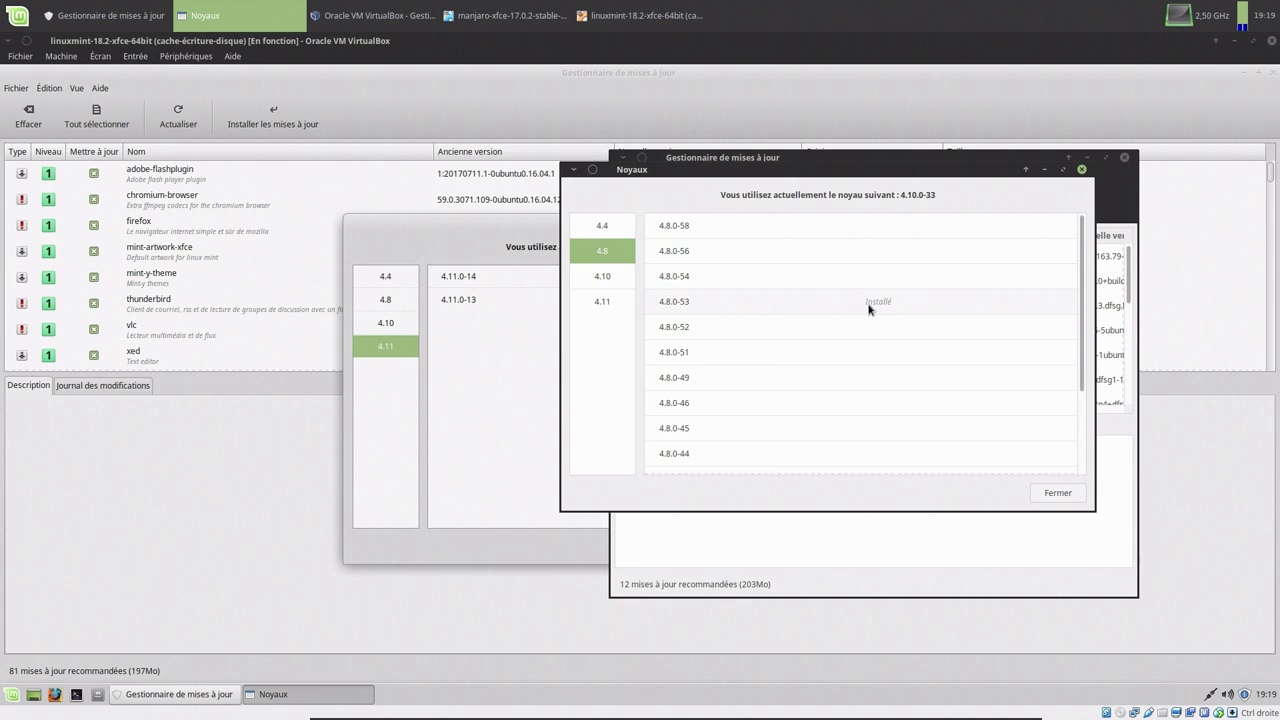
click(603, 277)
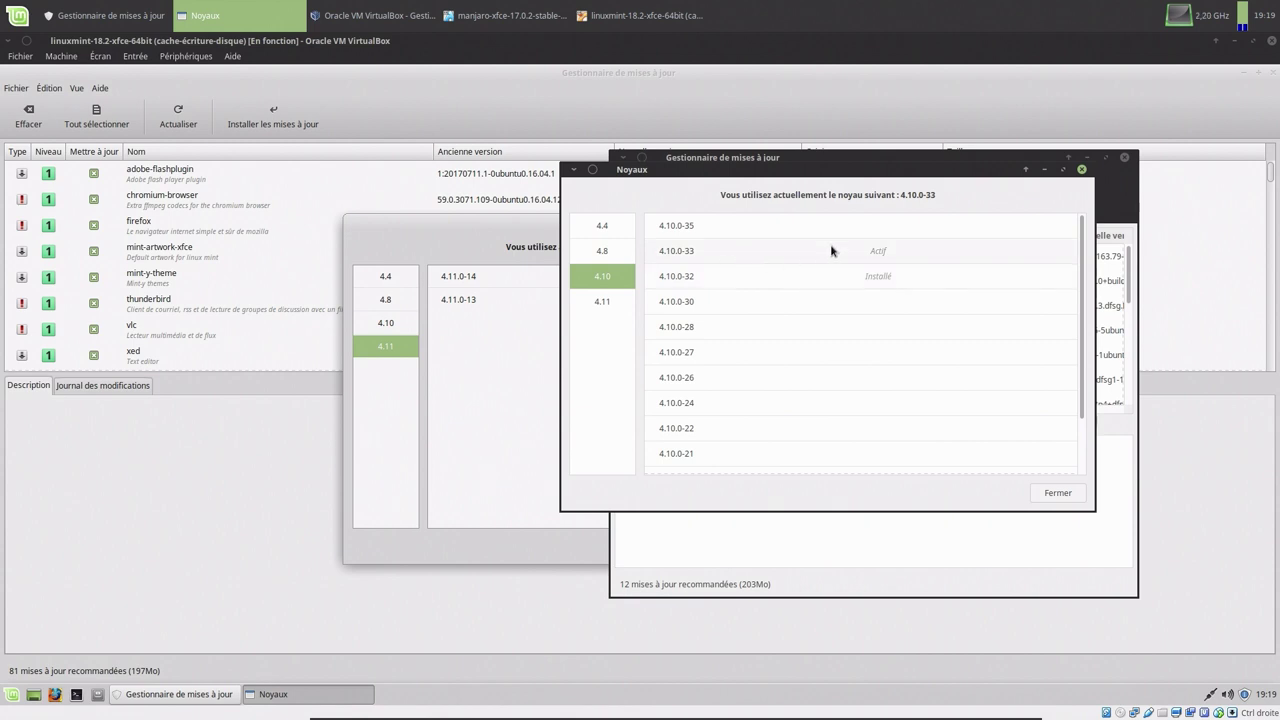
click(620, 308)
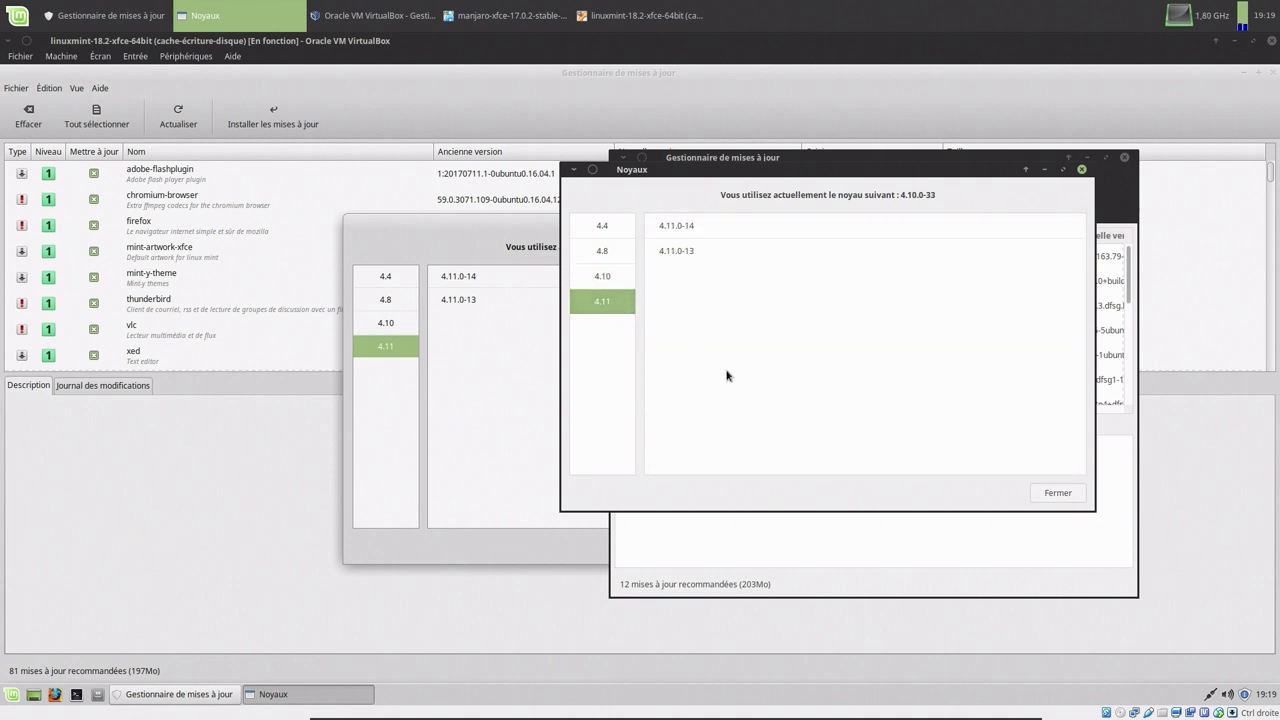